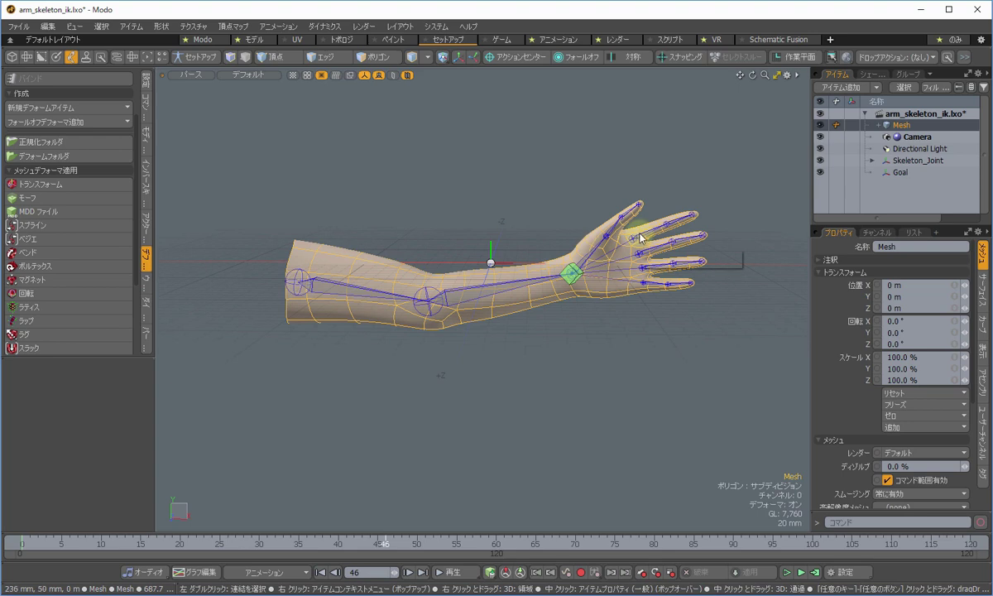
# Try moving the Goal locator at the wrist to about X -24 mm, Y 34 mm to test the arm's IK.
pyautogui.click(575, 279)
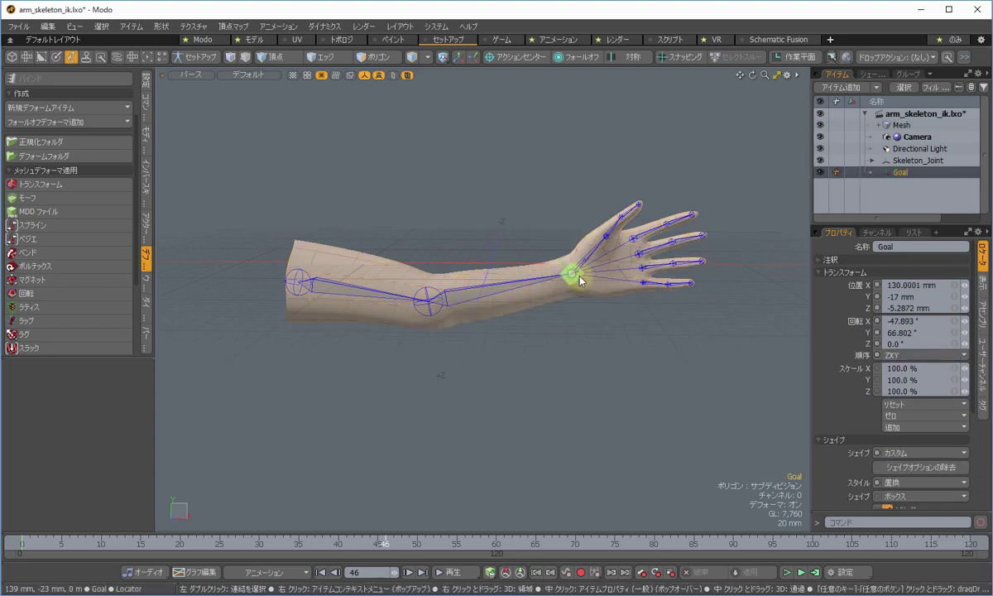
pyautogui.press('w')
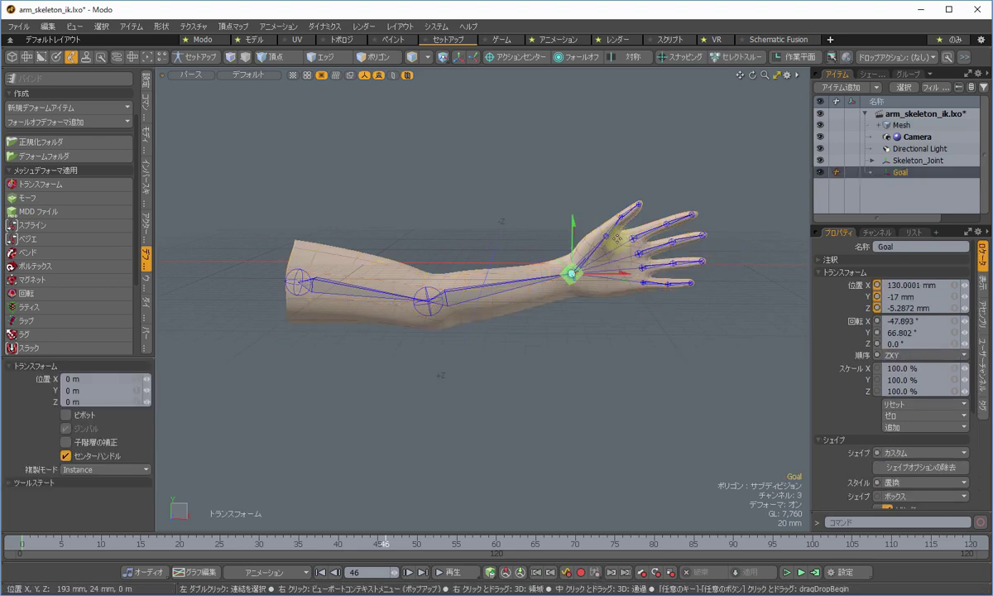
pyautogui.moveTo(622, 226); pyautogui.dragTo(527, 201)
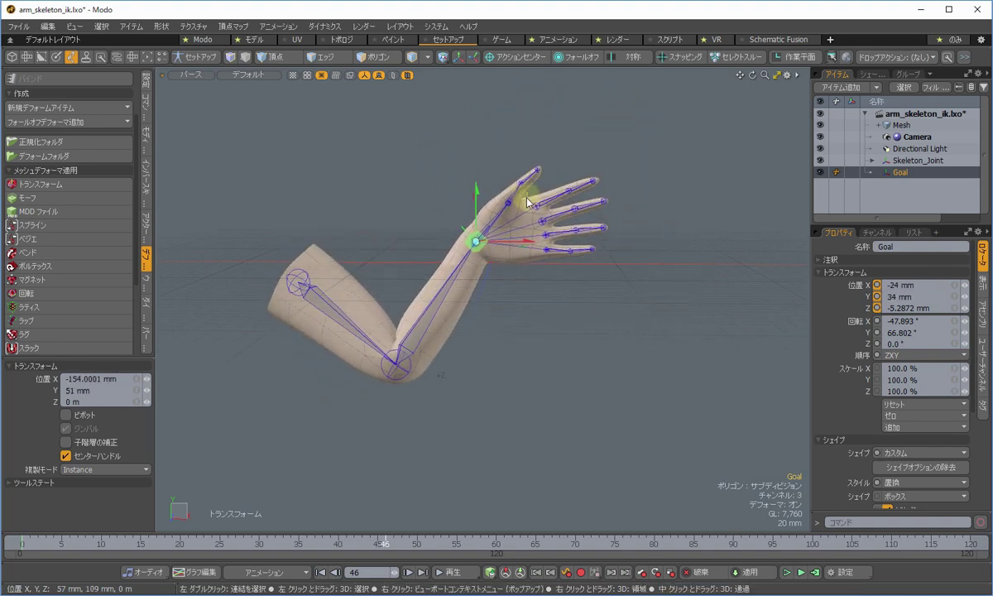
pyautogui.hotkey('ctrl', 'z')
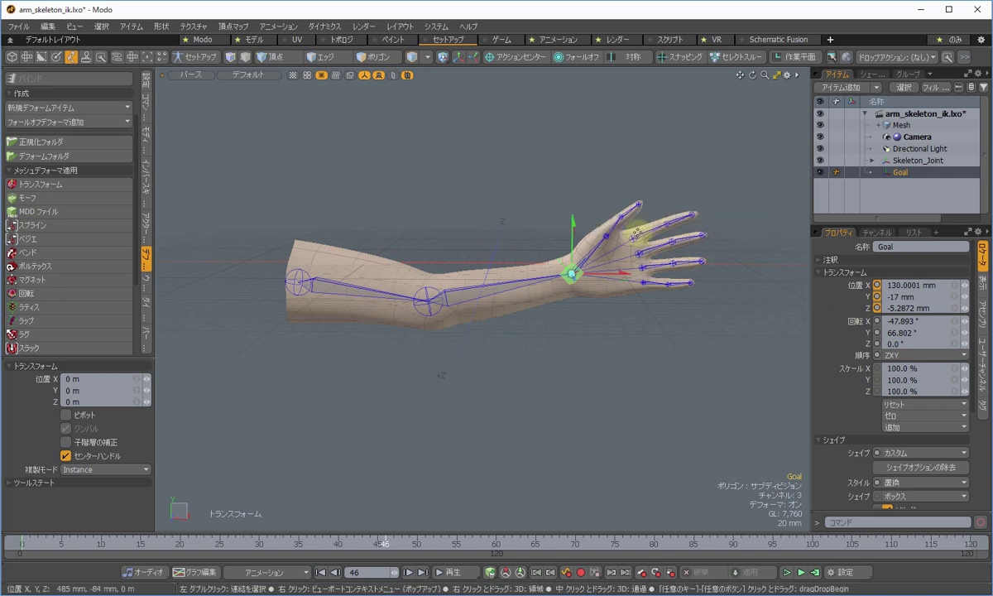
pyautogui.press('space')
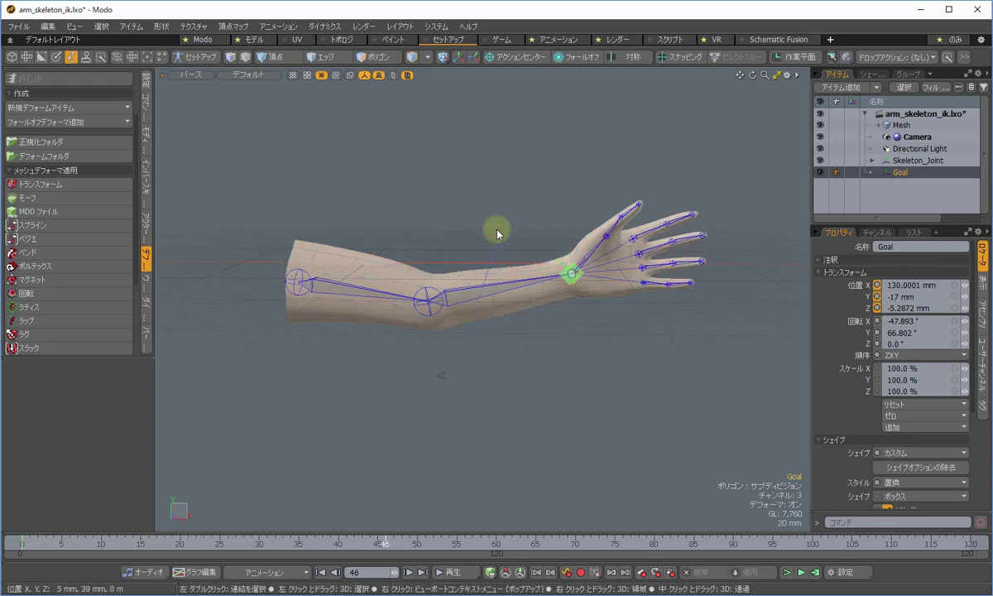
# Remove the full-body IK from the arm skeleton in setup mode and delete the Goal locator at the wrist.
pyautogui.click(197, 60)
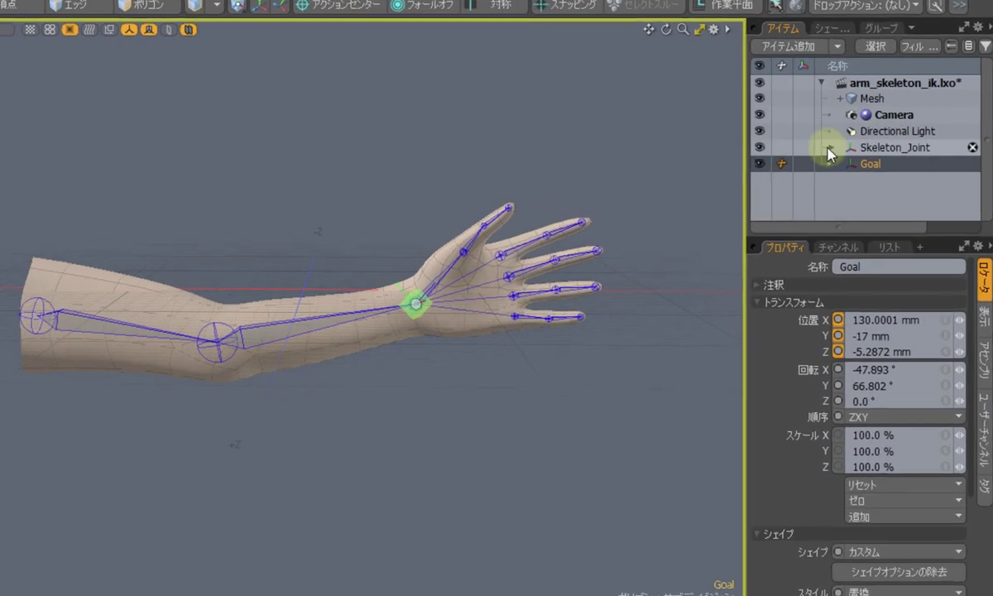
pyautogui.click(829, 148)
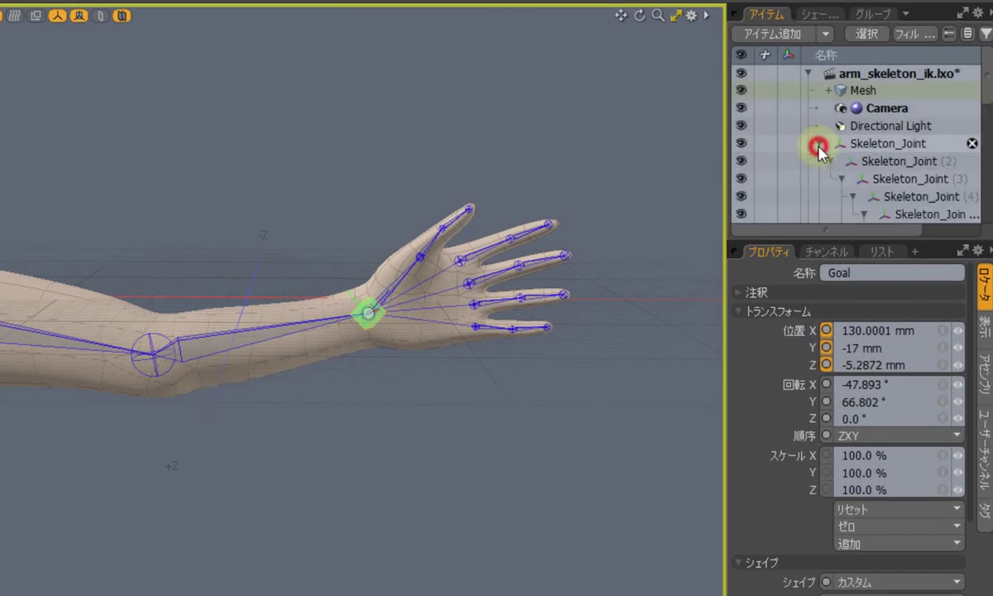
pyautogui.scroll(-3, 821, 157)
pyautogui.scroll(-3, 821, 158)
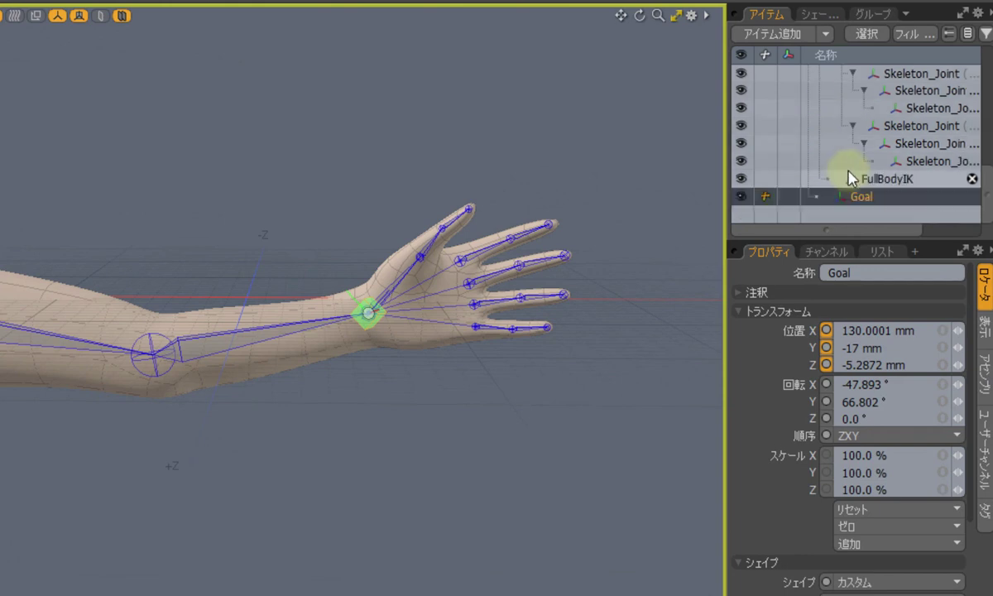
pyautogui.click(893, 180)
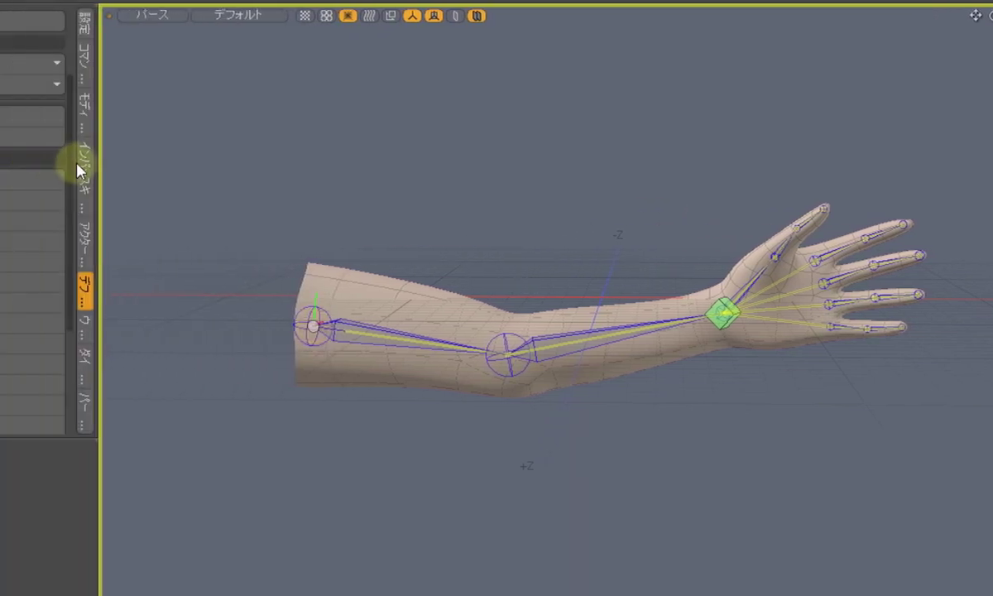
pyautogui.click(86, 196)
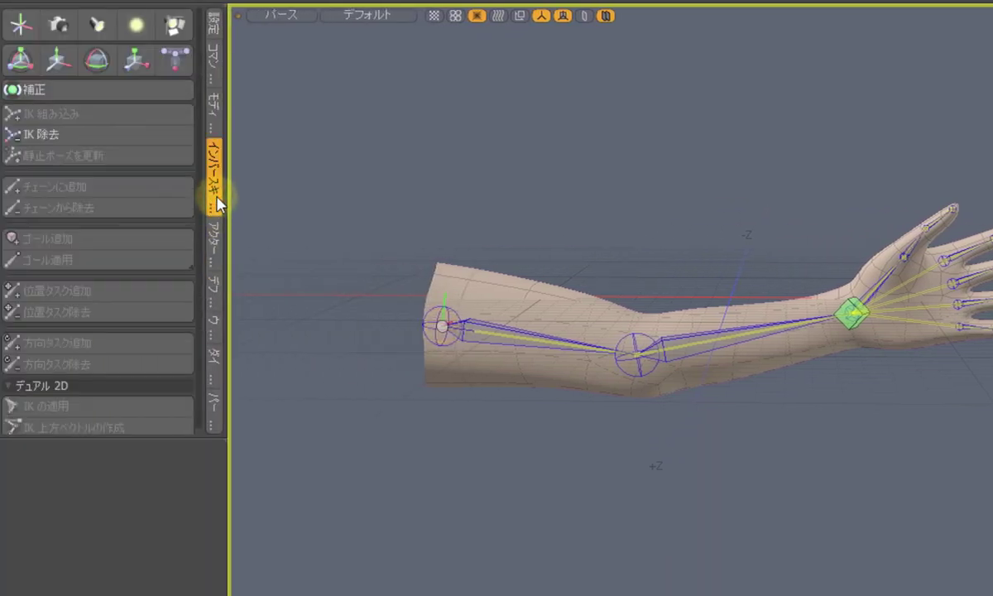
pyautogui.click(93, 139)
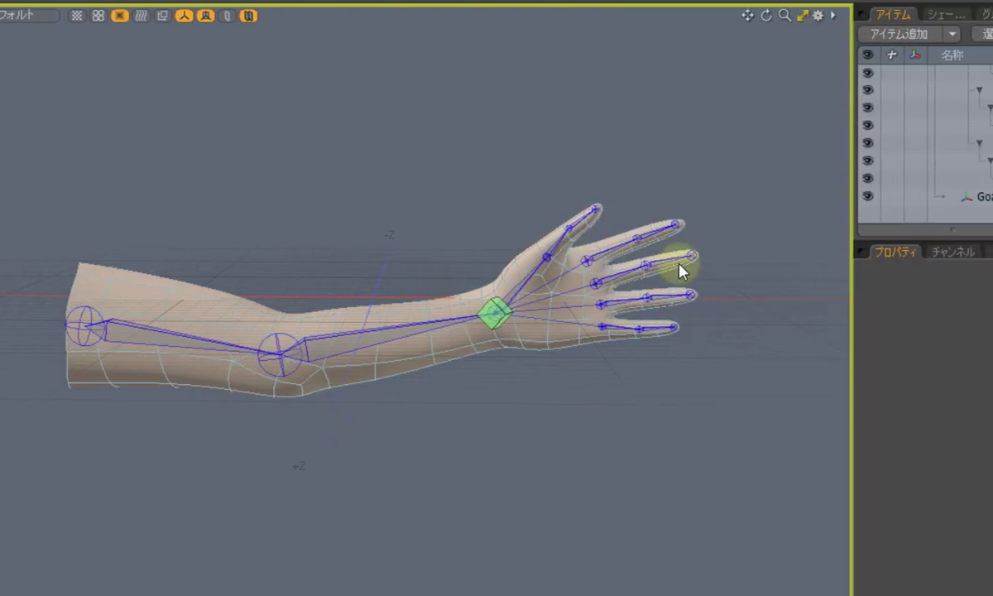
pyautogui.click(862, 198)
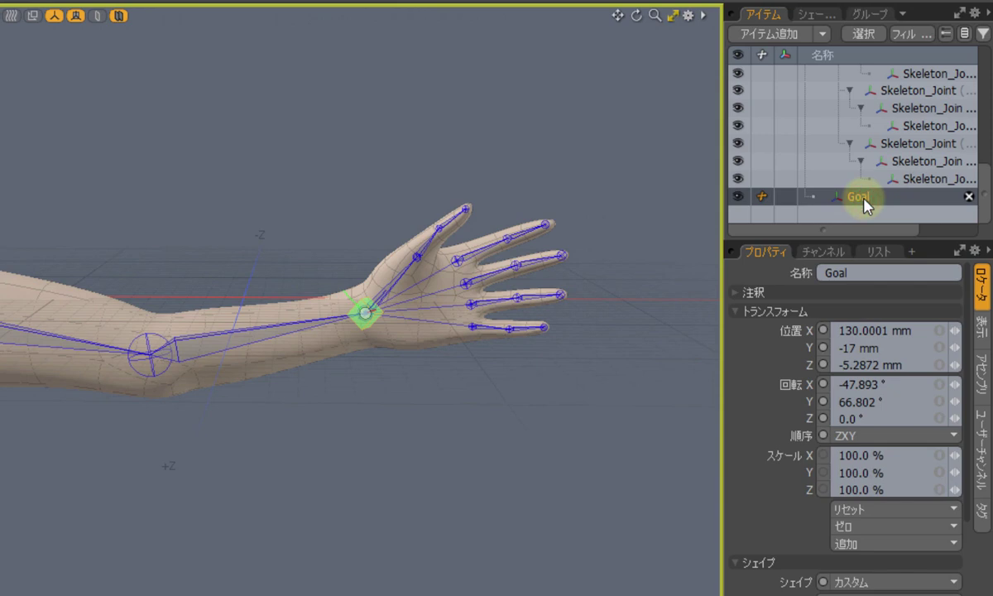
pyautogui.click(969, 197)
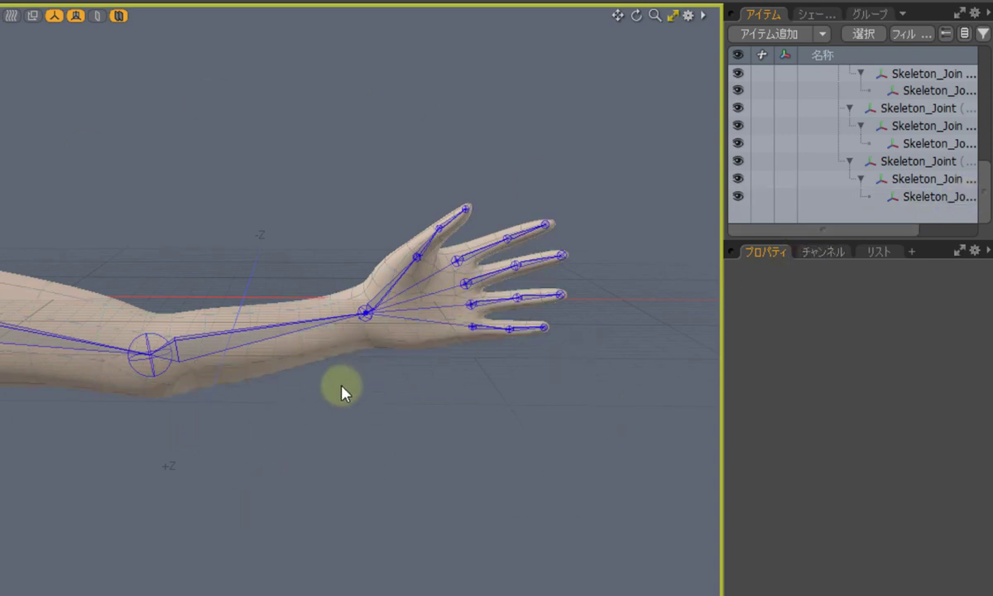
# Insert an extra joint midway along the forearm bone with the Skeleton tool in Insert (挿入) mode.
pyautogui.click(243, 339)
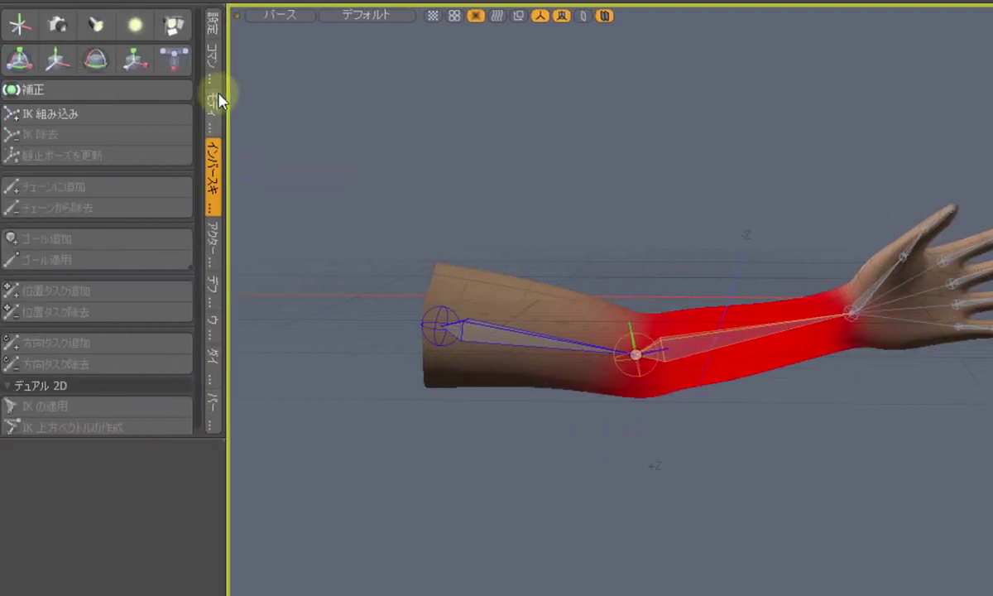
pyautogui.click(213, 28)
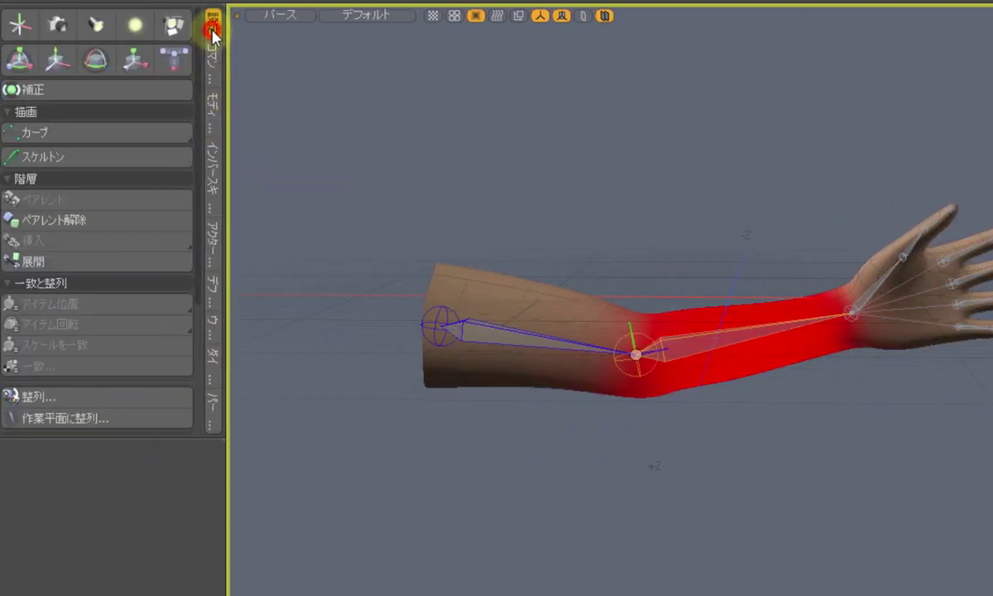
pyautogui.click(158, 160)
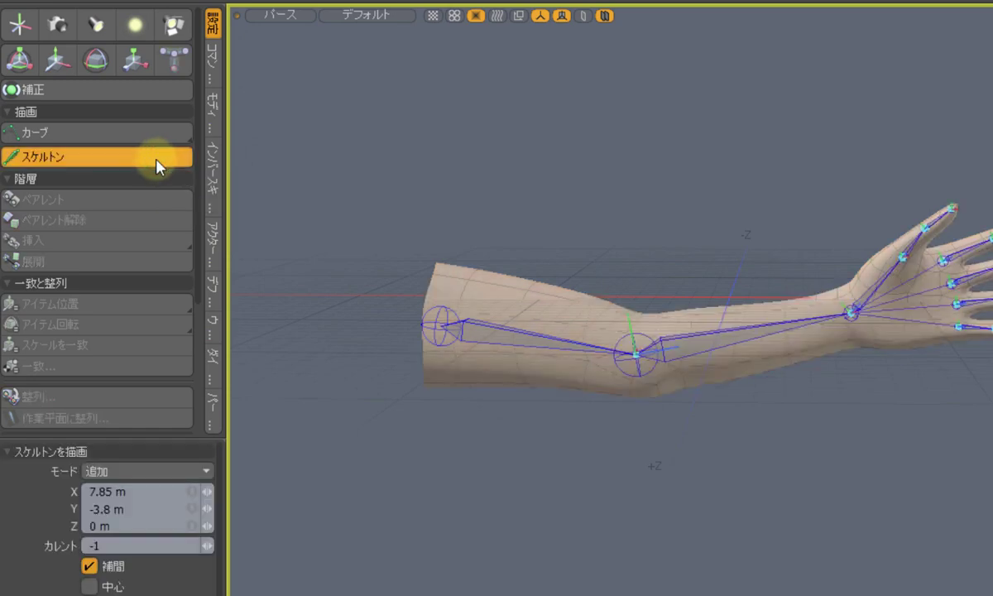
pyautogui.scroll(2, 688, 364)
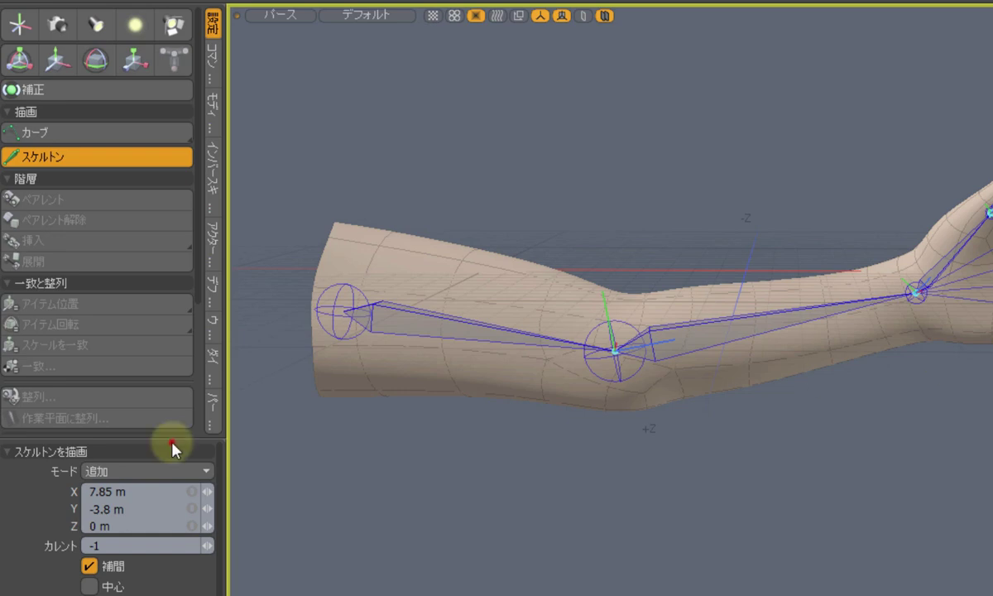
pyautogui.moveTo(173, 439); pyautogui.dragTo(181, 313)
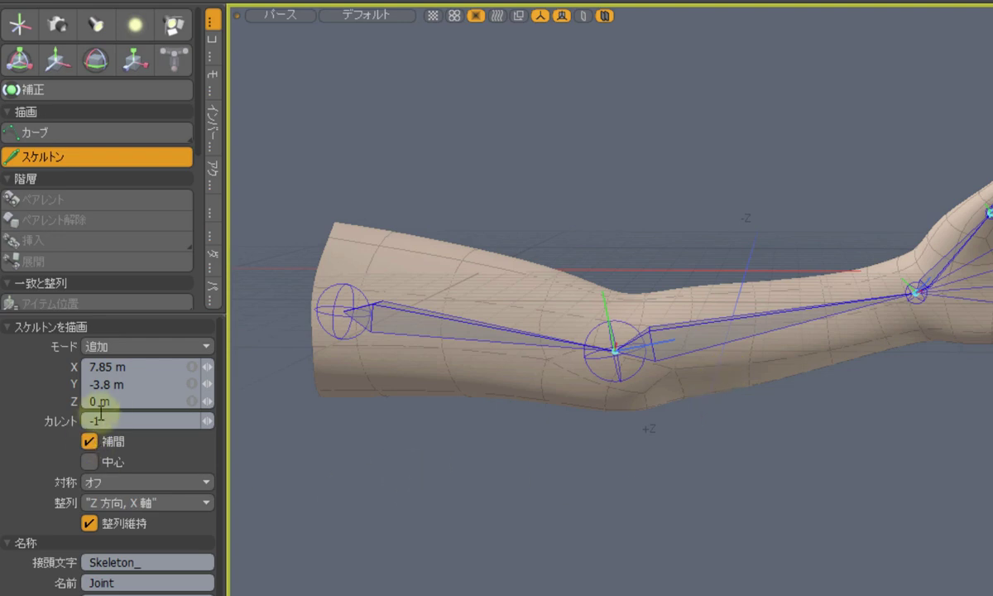
pyautogui.click(134, 350)
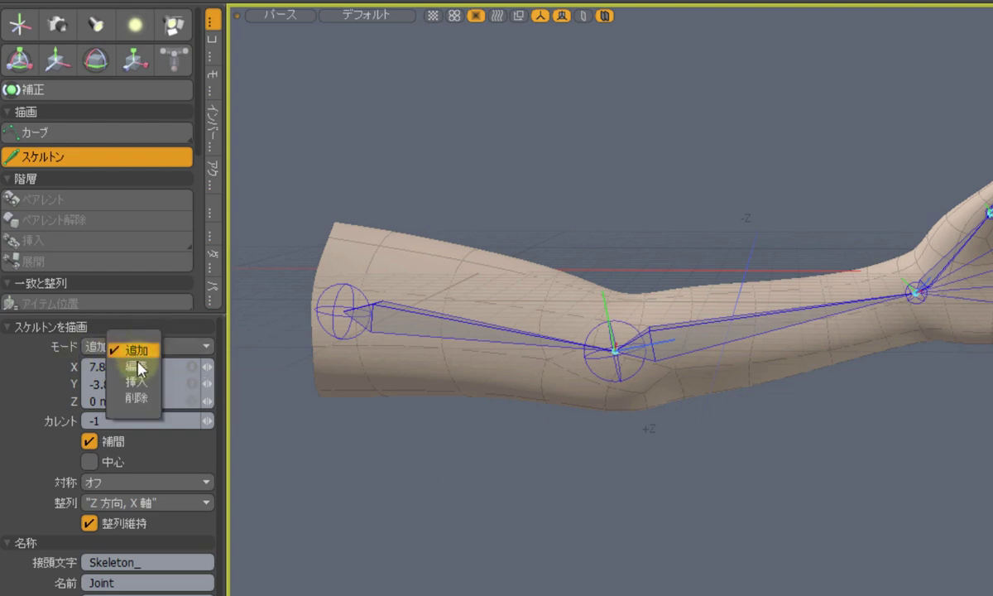
pyautogui.click(145, 382)
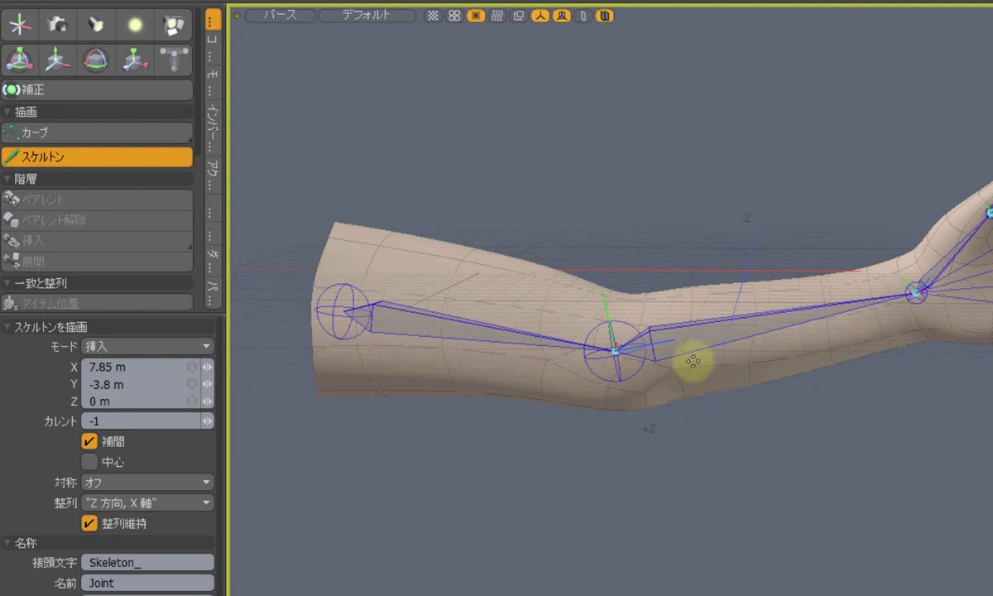
pyautogui.click(614, 354)
pyautogui.click(766, 321)
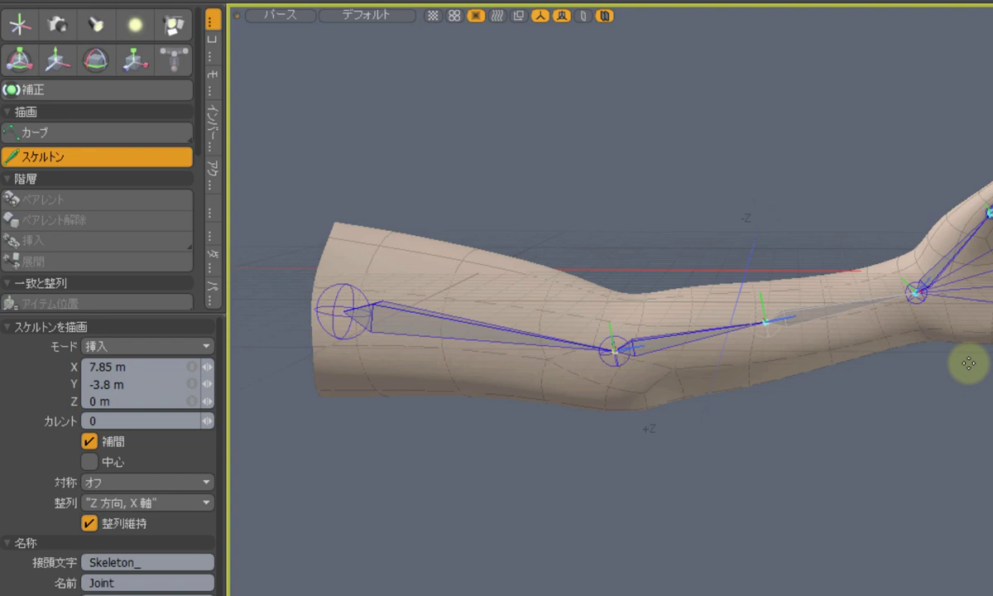
pyautogui.press('q')
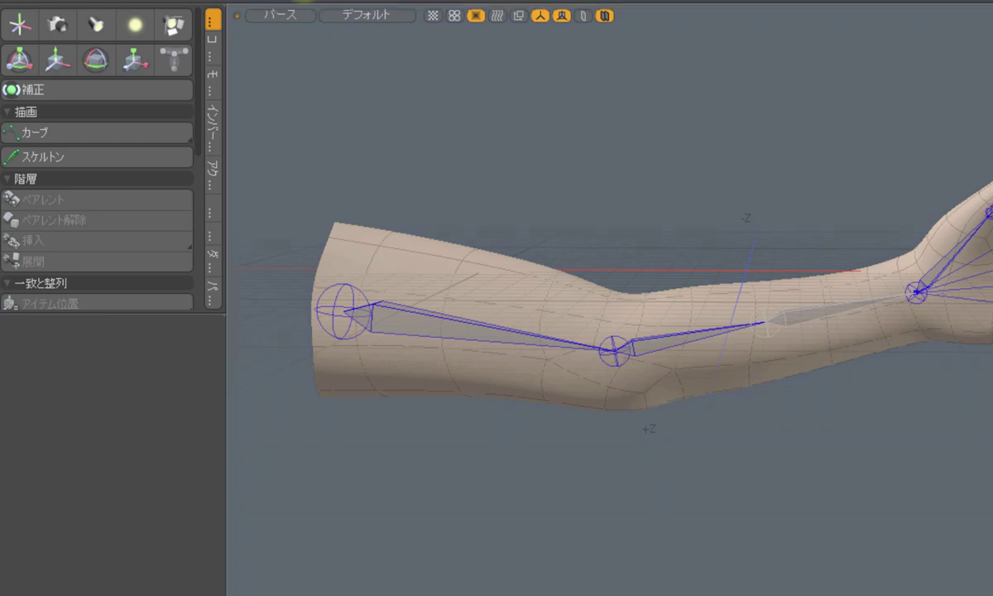
# Rotate the elbow joint about -32.5° around X to check how the mesh follows the forearm.
pyautogui.click(680, 321)
pyautogui.click(693, 341)
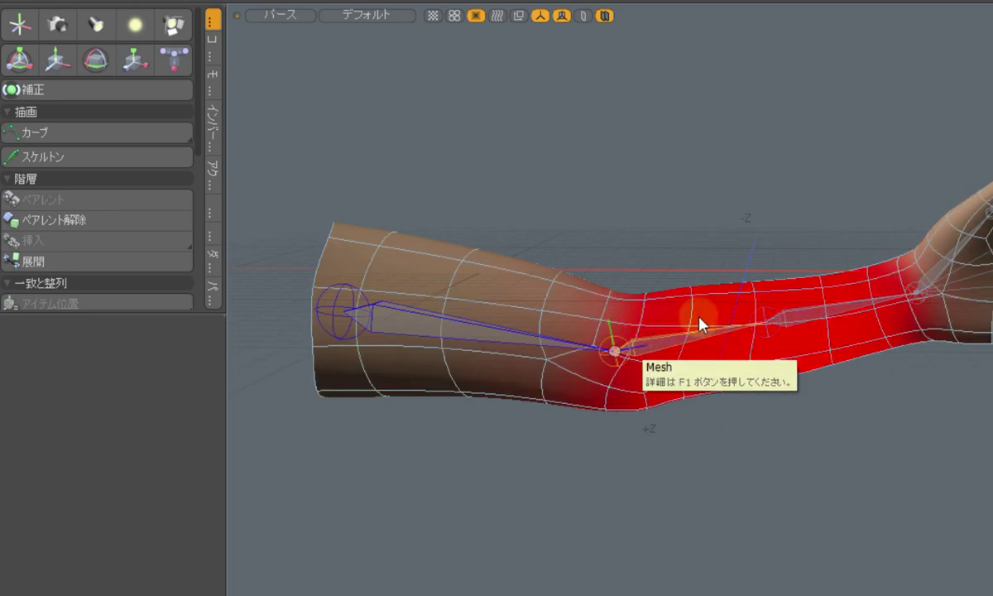
pyautogui.press('e')
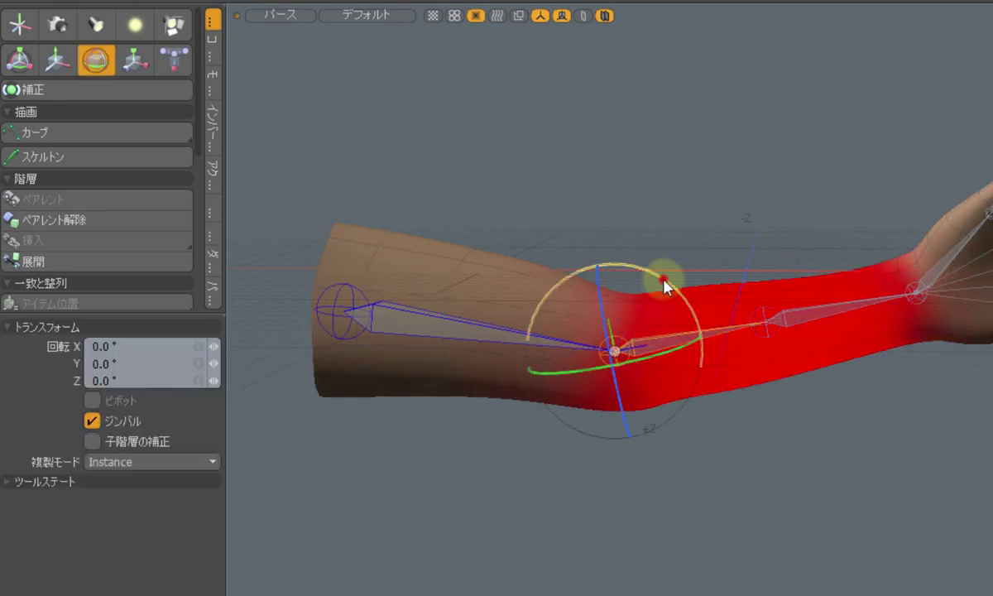
pyautogui.moveTo(664, 280); pyautogui.dragTo(654, 266)
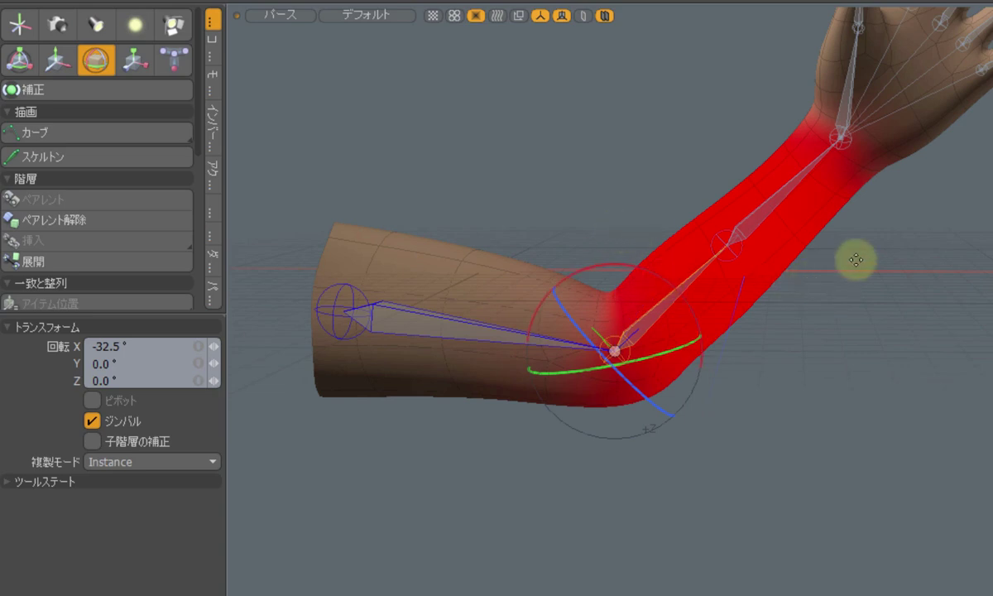
pyautogui.press('space')
# Try rotating the inserted mid-forearm joint around X to see whether it deforms the mesh.
pyautogui.click(757, 223)
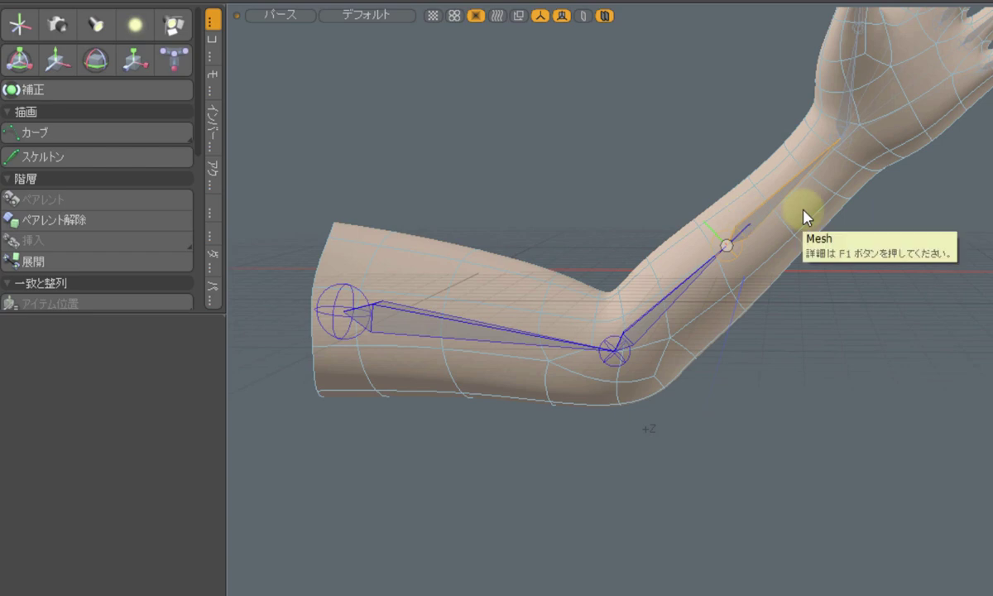
pyautogui.press('e')
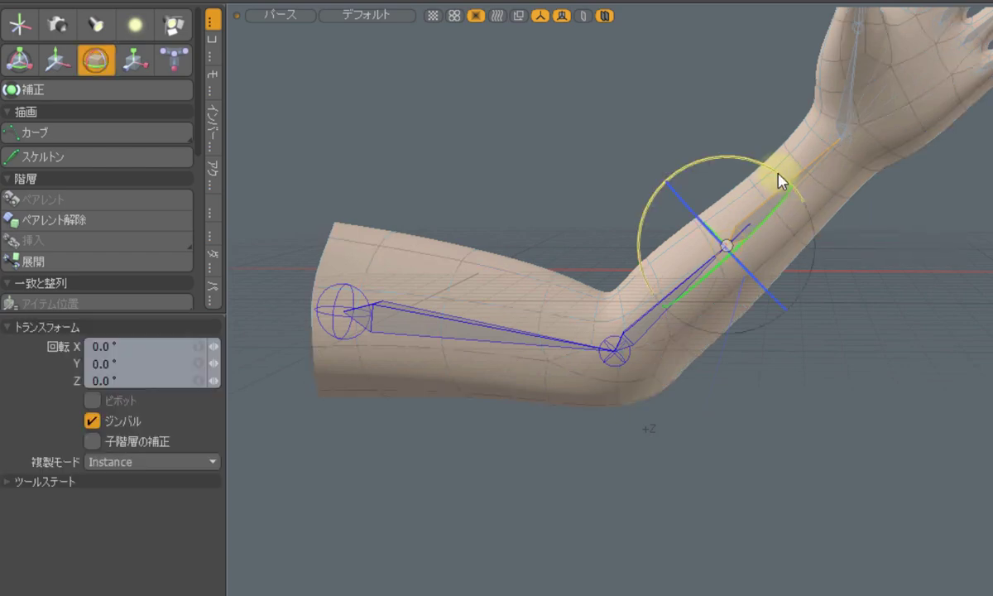
pyautogui.moveTo(776, 177); pyautogui.dragTo(776, 167)
pyautogui.hotkey('ctrl', 'z')
pyautogui.hotkey('ctrl', 'z')
pyautogui.hotkey('ctrl', 'z')
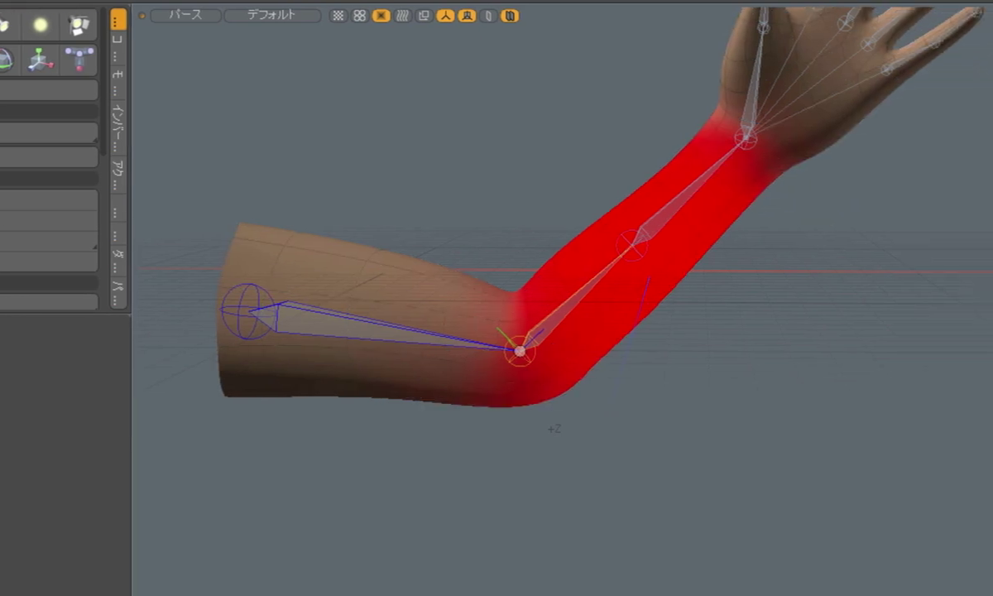
# Show the schematic below the 3D view and add the elbow joint Skeleton_Joint (2) to it in setup mode.
pyautogui.click(941, 17)
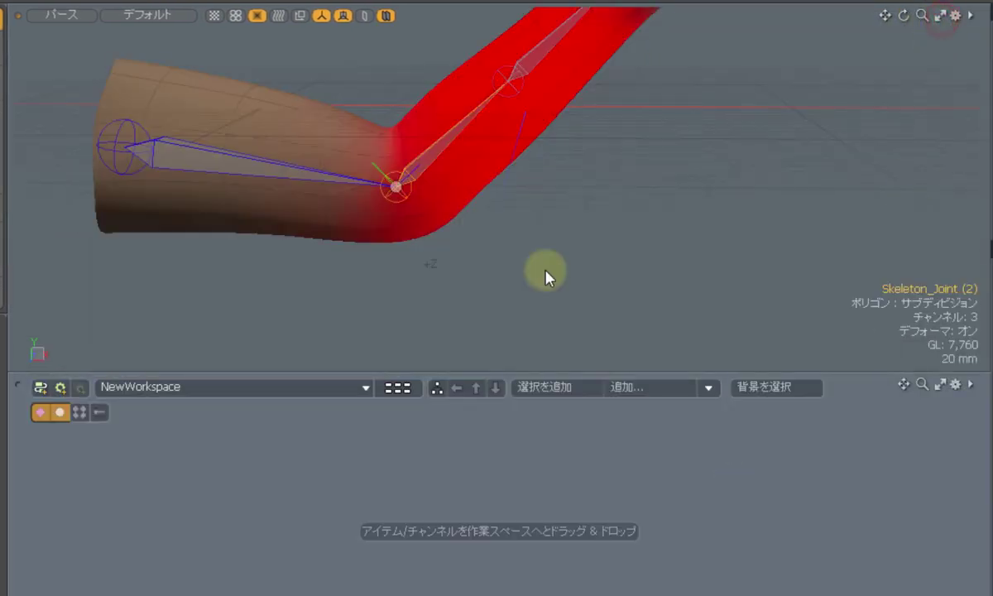
pyautogui.keyDown('alt'); pyautogui.keyDown('shift'); pyautogui.moveTo(765, 155); pyautogui.dragTo(771, 186); pyautogui.keyUp('shift'); pyautogui.keyUp('alt')
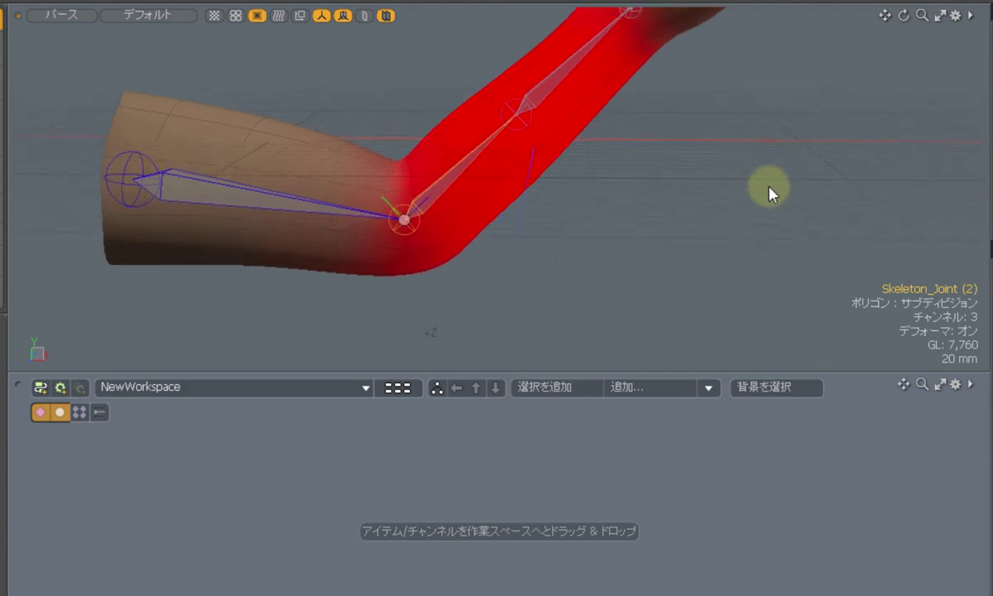
pyautogui.click(53, 2)
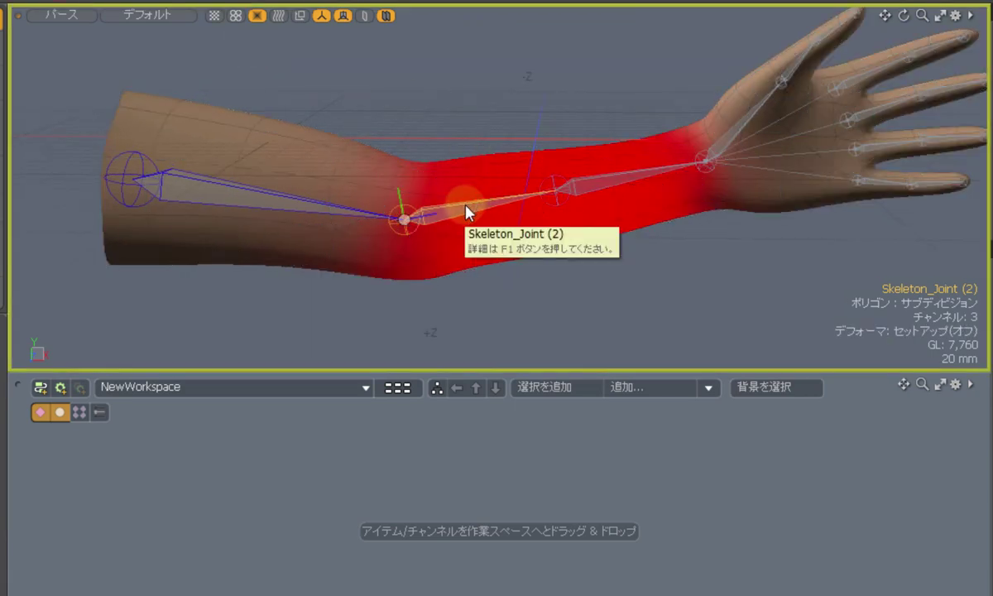
pyautogui.click(466, 207)
pyautogui.moveTo(464, 217); pyautogui.dragTo(323, 490)
pyautogui.moveTo(406, 494); pyautogui.dragTo(389, 458)
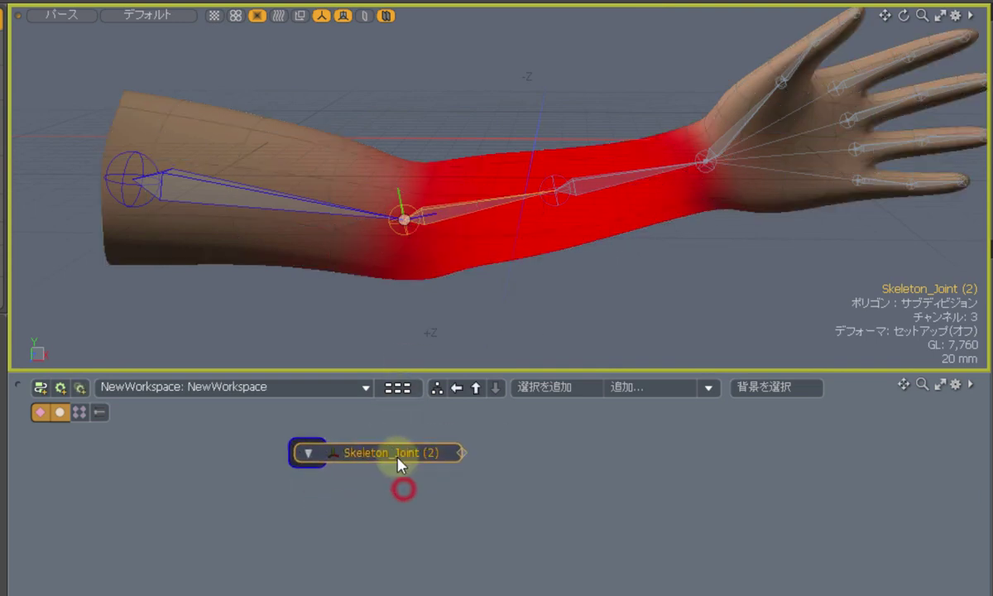
# Reveal the elbow joint's weight transform deformer and its connected Mesh in the schematic, and select the deformer to display its weights.
pyautogui.doubleClick(461, 452)
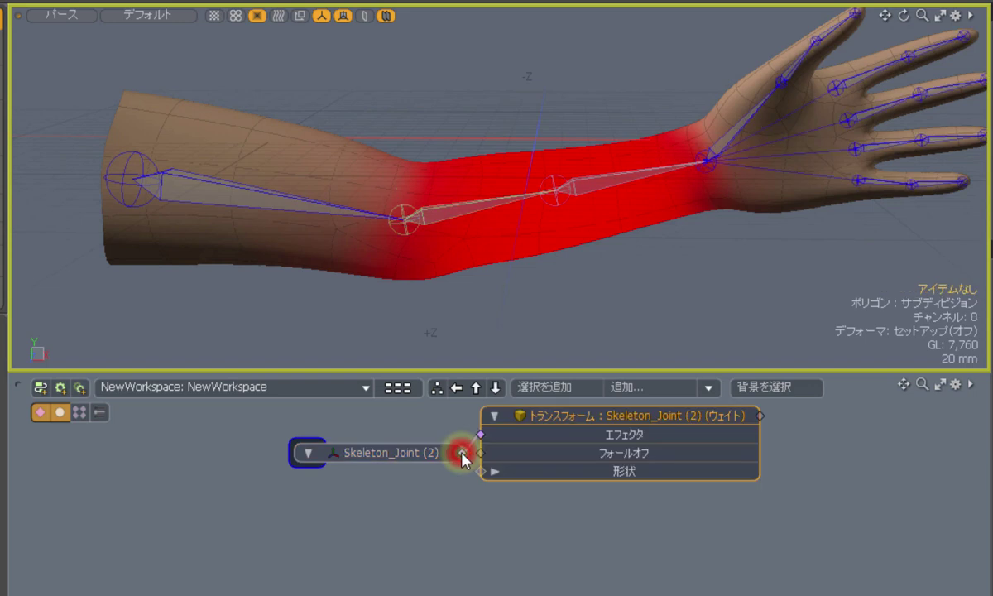
pyautogui.moveTo(648, 408); pyautogui.dragTo(669, 435)
pyautogui.click(500, 508)
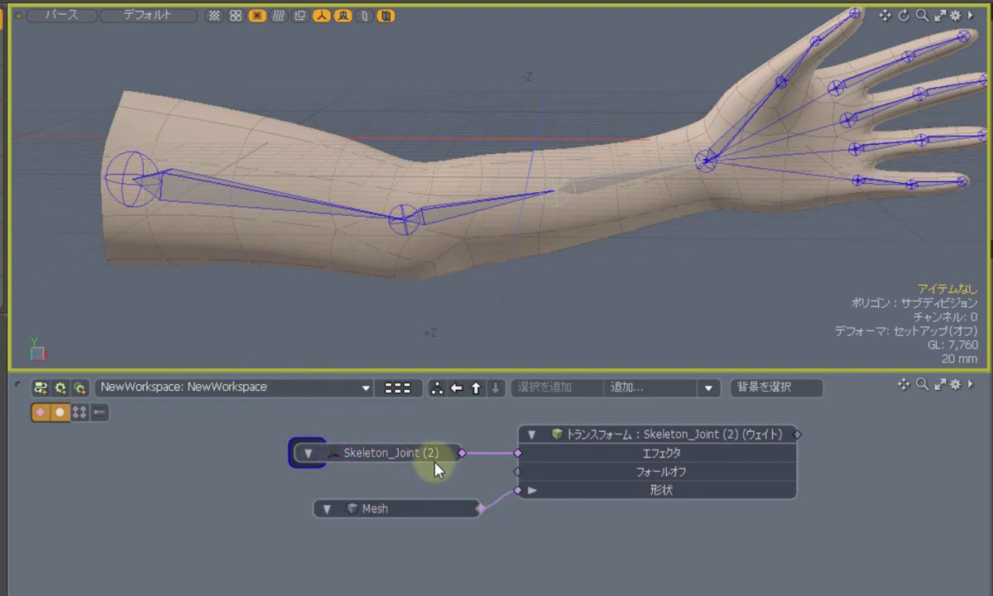
pyautogui.click(731, 441)
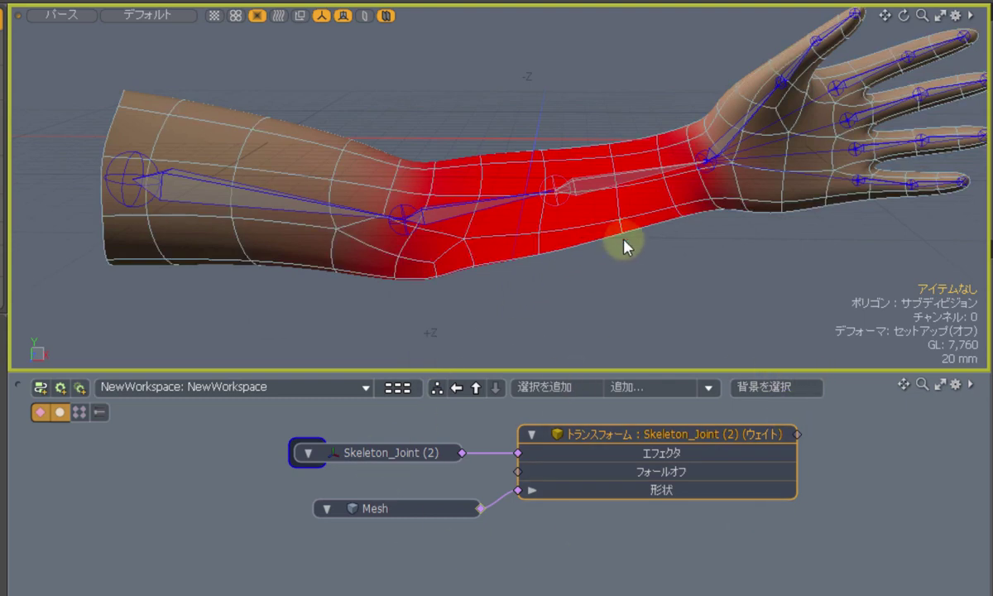
# Add the inserted mid-forearm joint (Locator) to the schematic and place its node below the Mesh node.
pyautogui.click(589, 195)
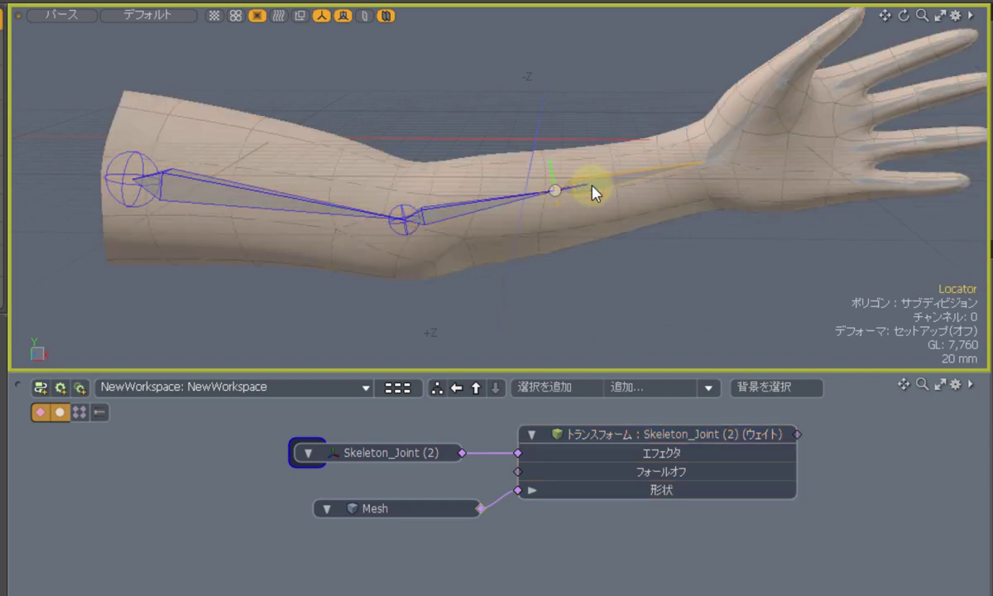
pyautogui.click(549, 389)
pyautogui.moveTo(616, 455); pyautogui.dragTo(334, 567)
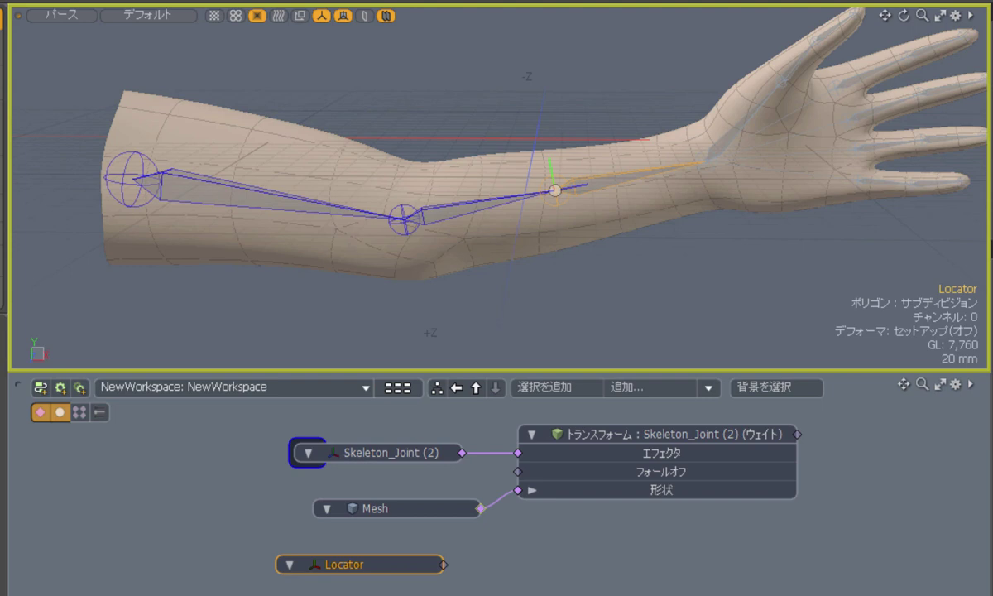
# Add a General Influence deformer to the schematic and place its node beside the Locator node.
pyautogui.click(652, 397)
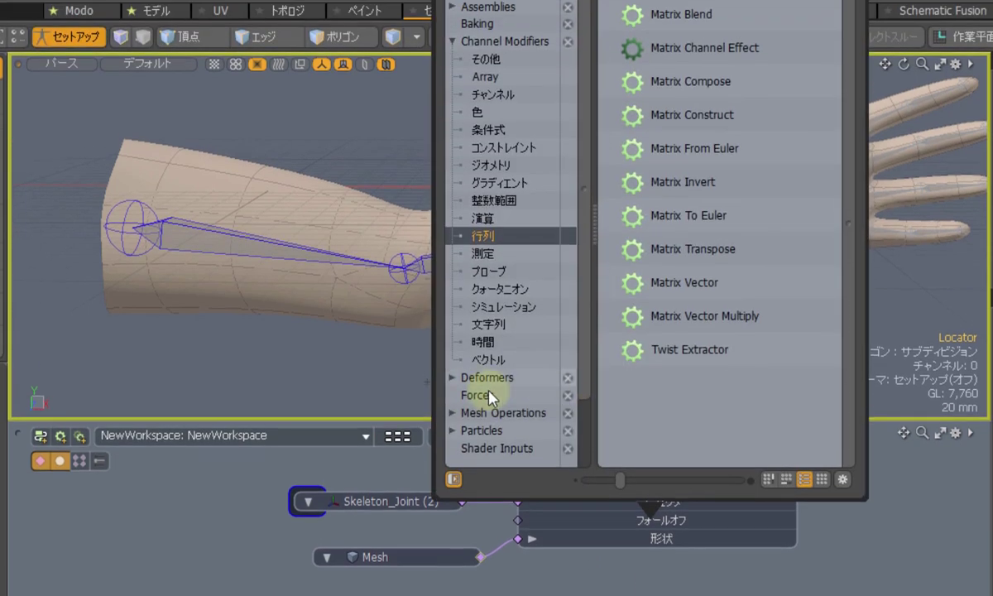
pyautogui.click(452, 377)
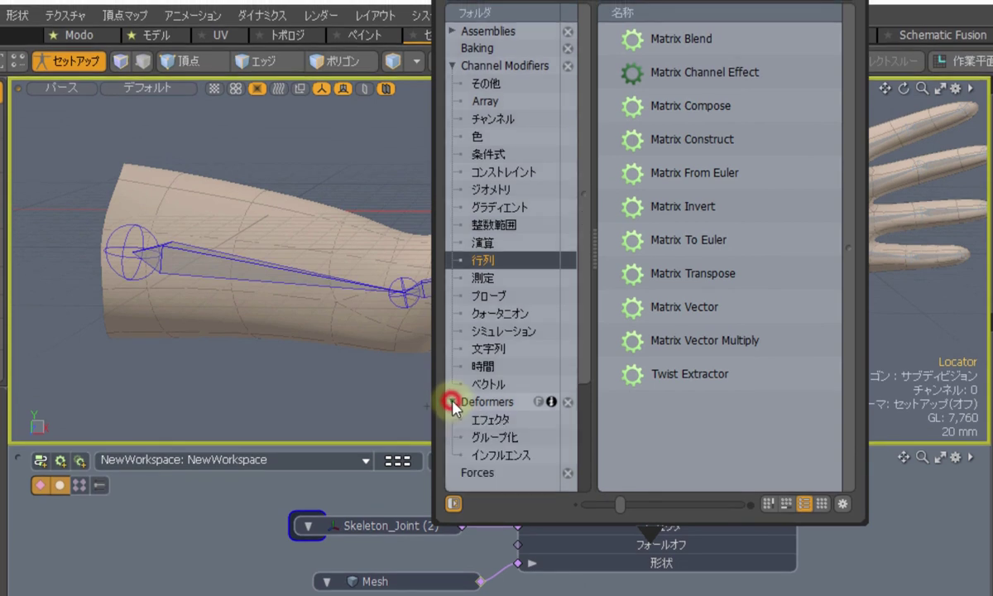
pyautogui.click(507, 456)
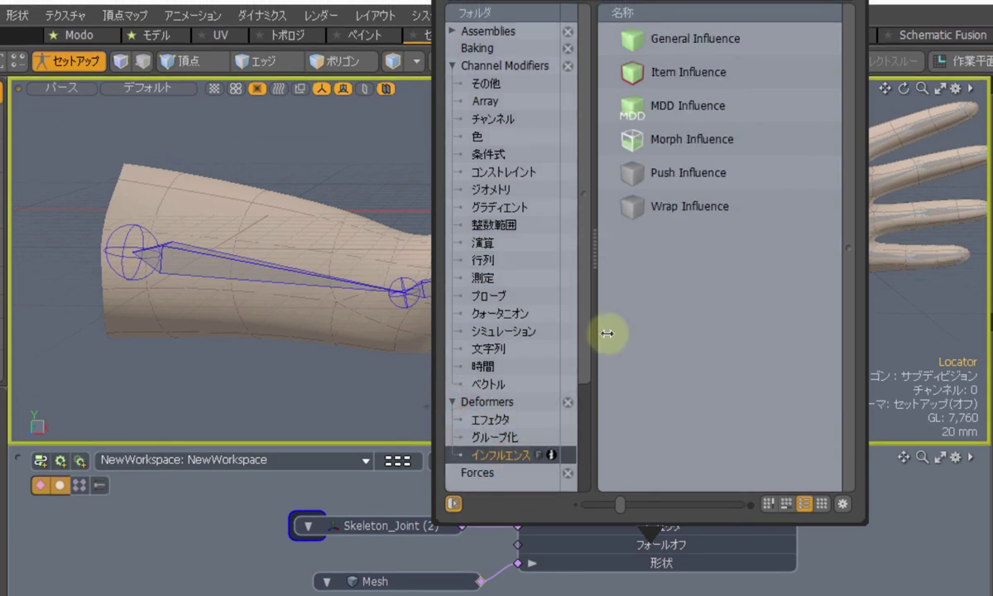
pyautogui.click(706, 51)
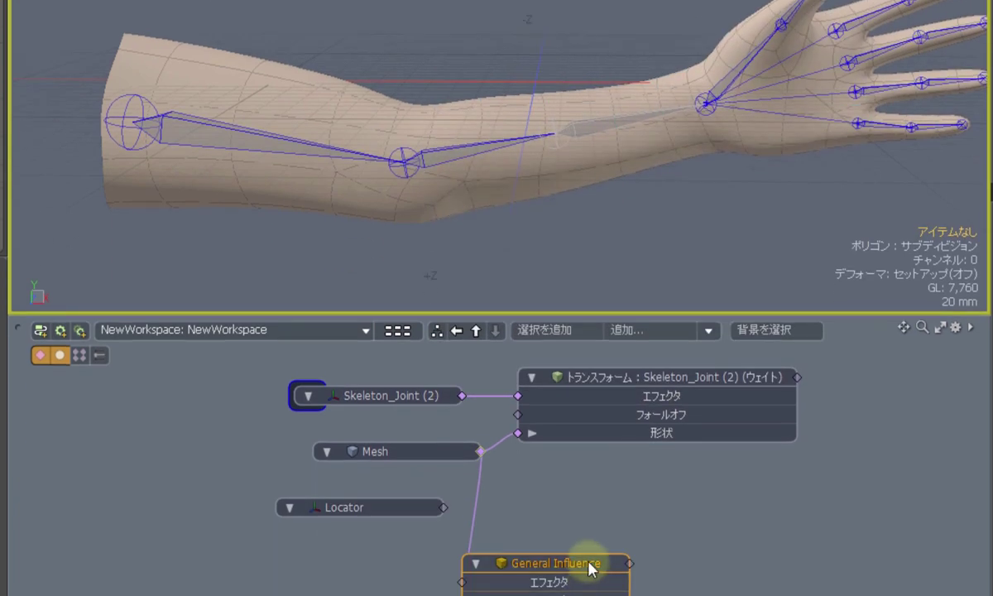
pyautogui.moveTo(588, 561); pyautogui.dragTo(671, 492)
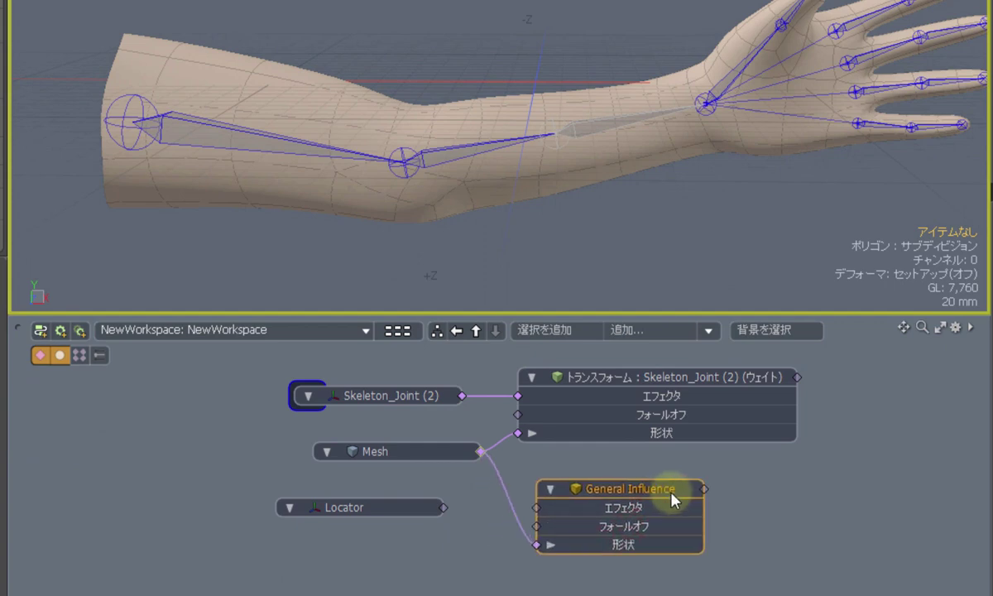
# Connect the Locator to the General Influence's effector input and set the influence's type to weight map (ウェイトマップ).
pyautogui.click(399, 517)
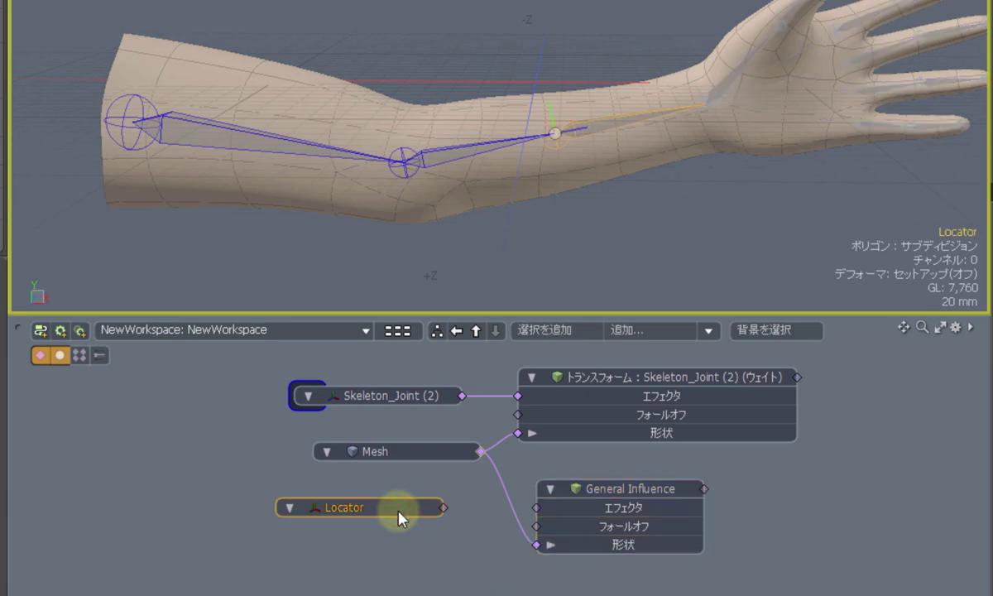
pyautogui.moveTo(445, 507); pyautogui.dragTo(573, 511)
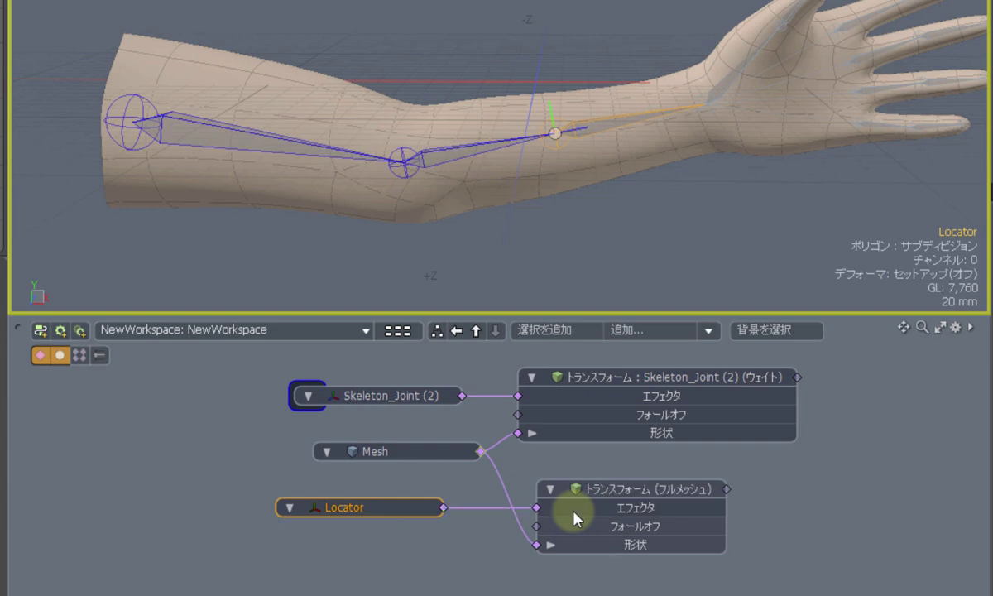
pyautogui.click(647, 492)
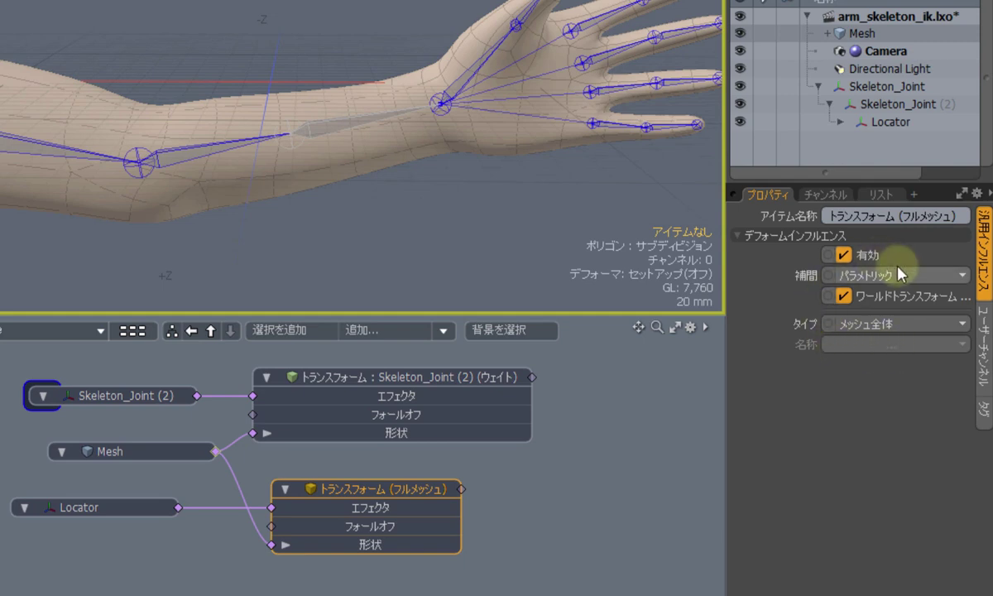
pyautogui.click(920, 330)
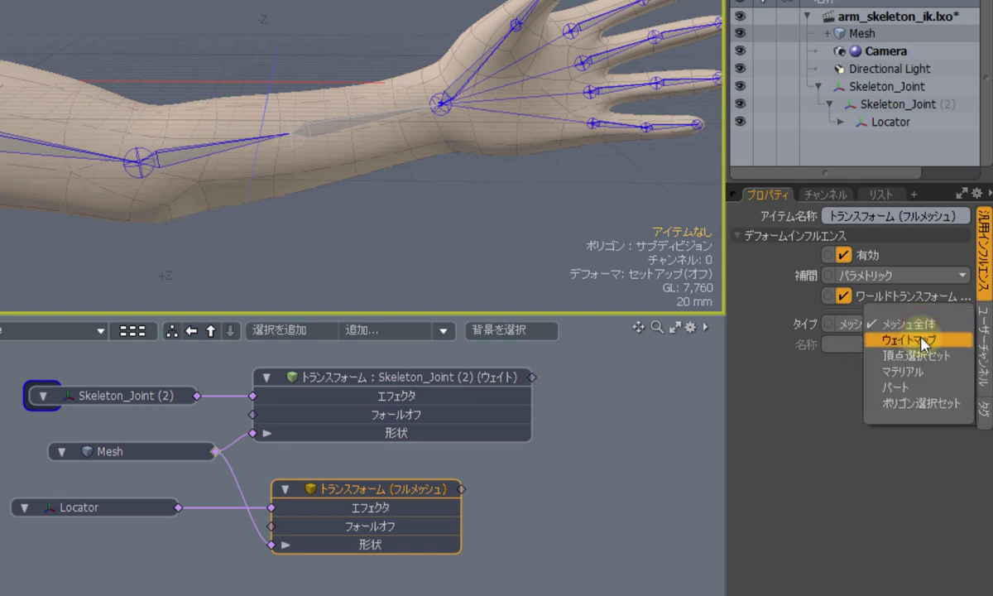
pyautogui.click(922, 340)
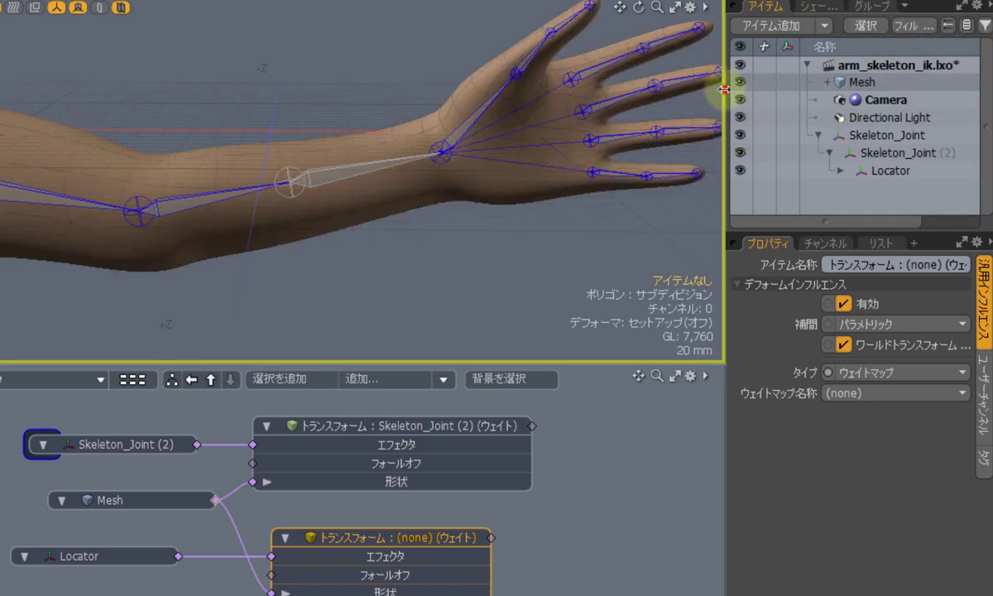
# Show the deformer list in a widened side panel and move the new transform deformer into the Normalizing Folder.
pyautogui.moveTo(723, 89); pyautogui.dragTo(622, 97)
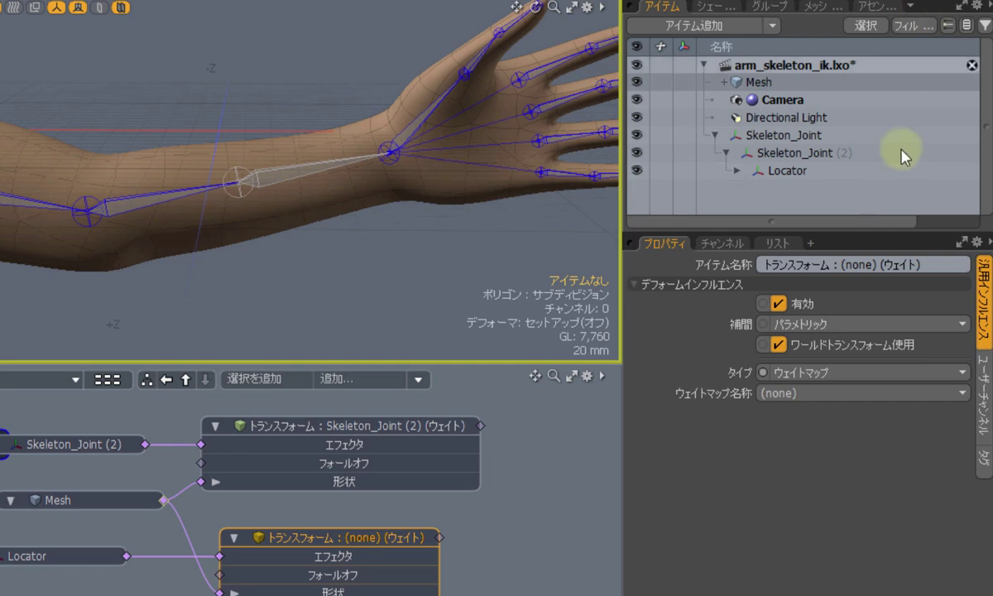
pyautogui.click(914, 8)
pyautogui.moveTo(911, 48)
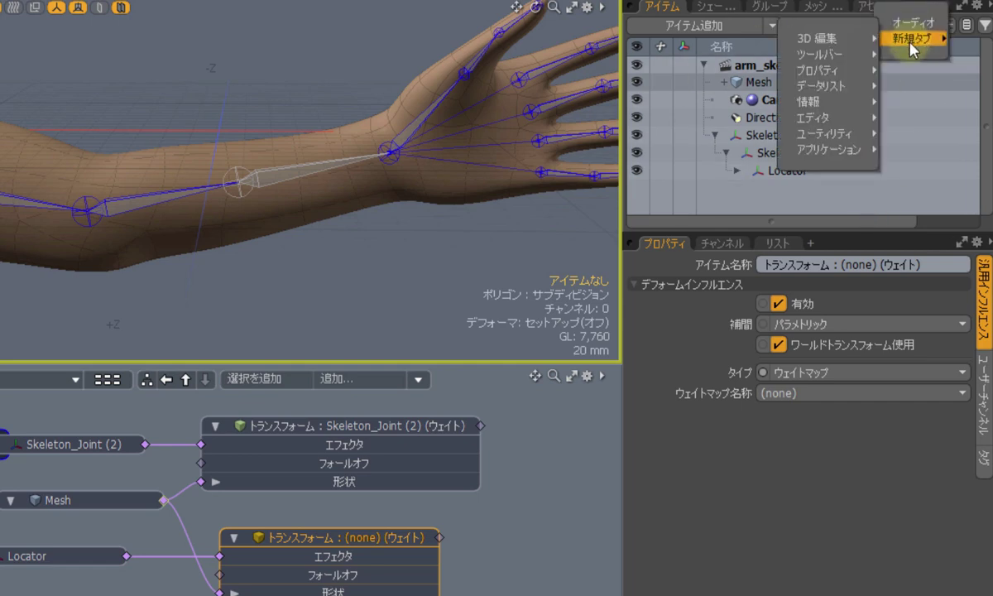
pyautogui.moveTo(832, 94)
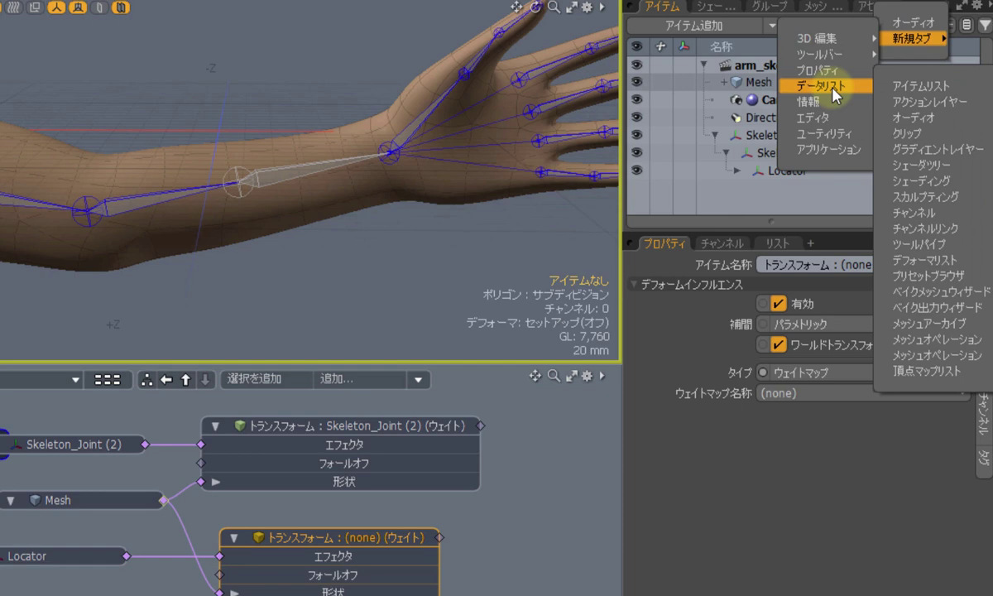
pyautogui.click(950, 261)
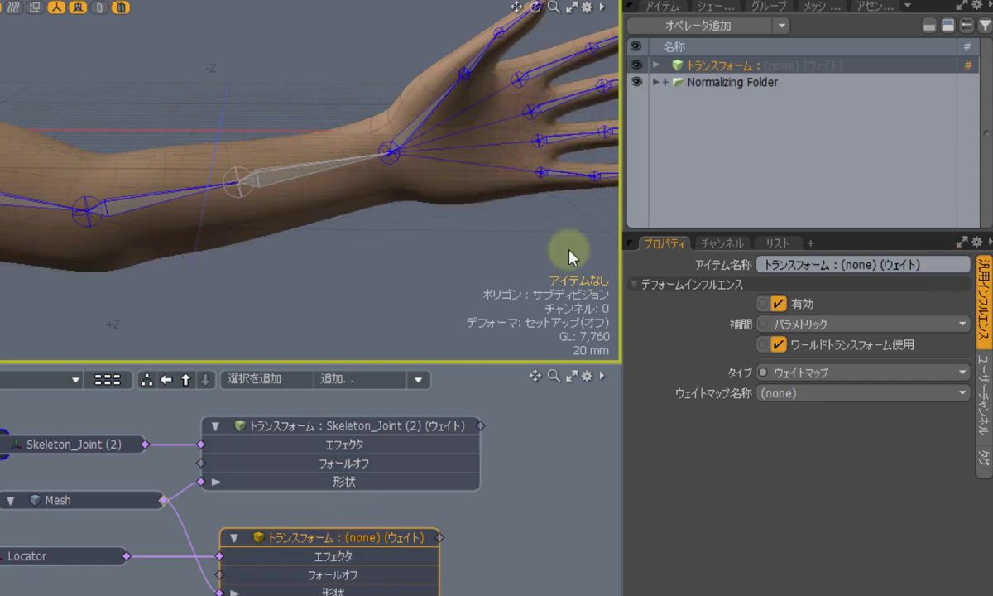
pyautogui.click(691, 64)
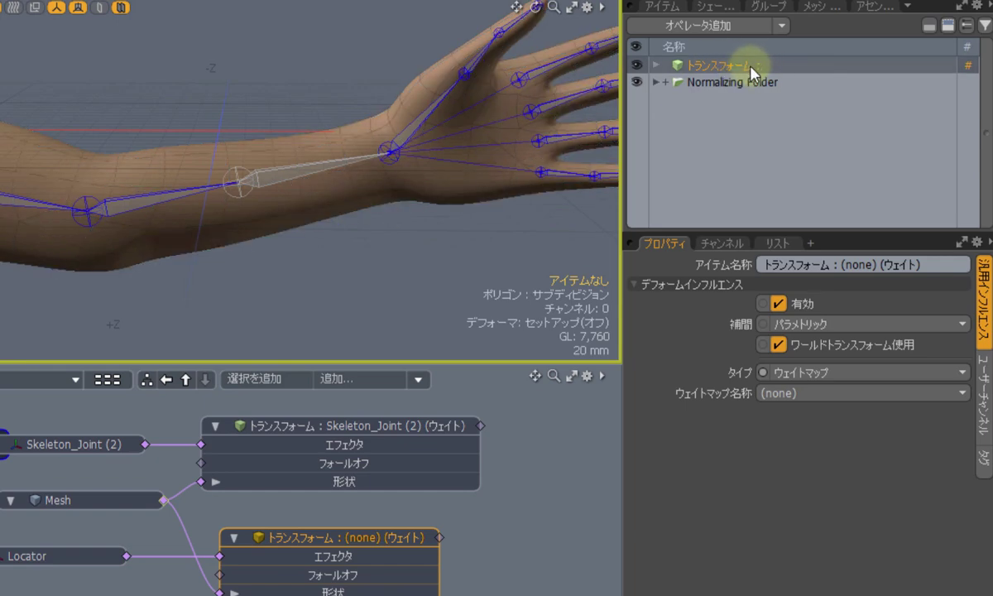
pyautogui.moveTo(750, 67); pyautogui.dragTo(753, 84)
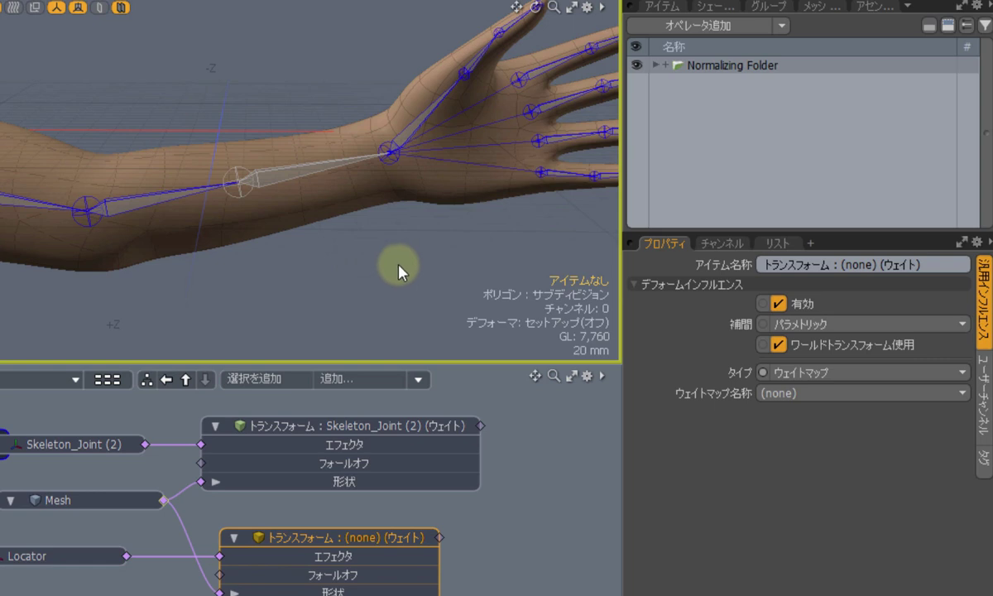
# Create a new weight map named Weight with an initial value of 0.
pyautogui.click(777, 243)
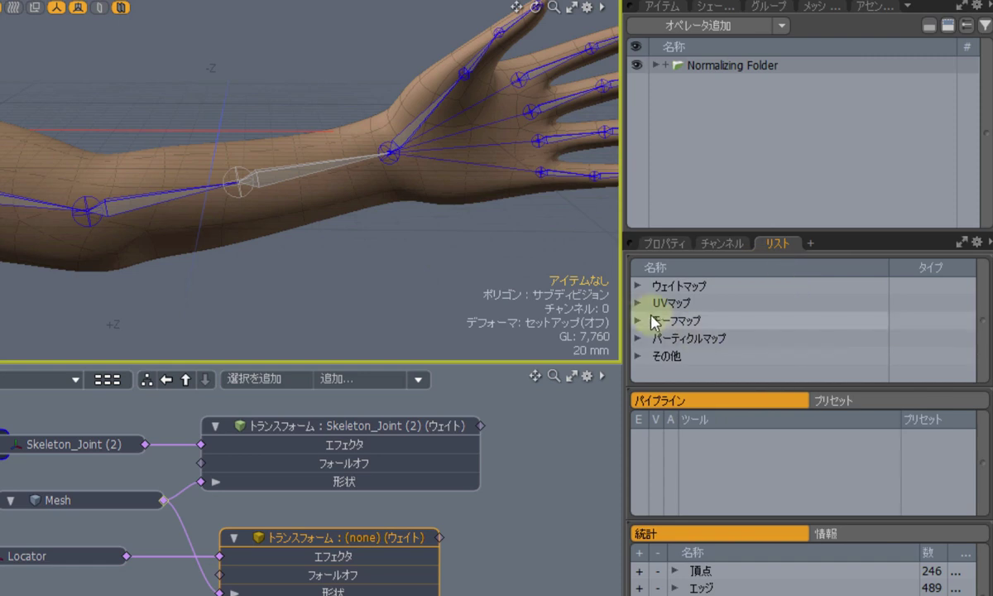
pyautogui.click(637, 285)
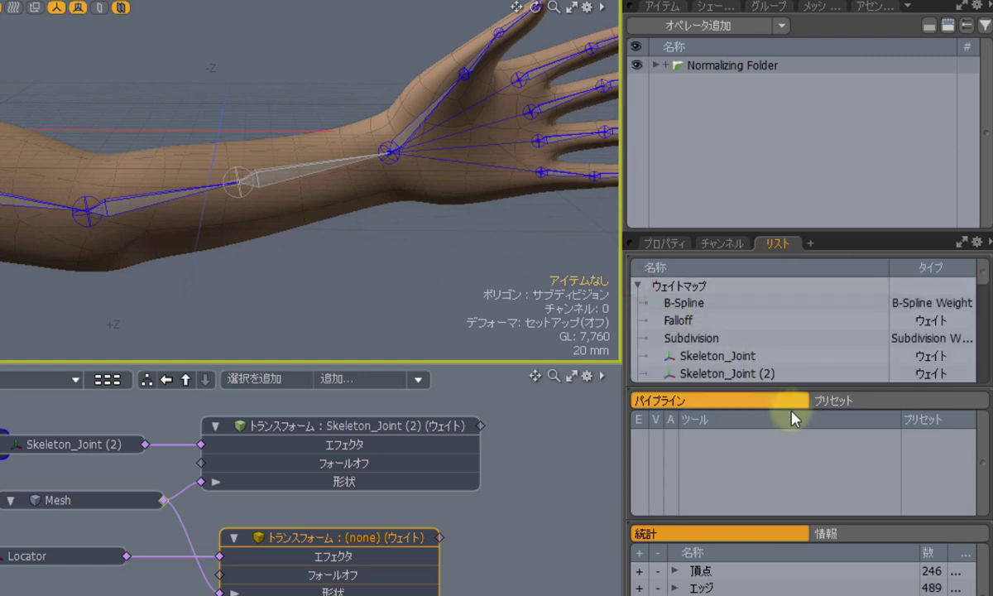
pyautogui.moveTo(807, 382); pyautogui.dragTo(806, 447)
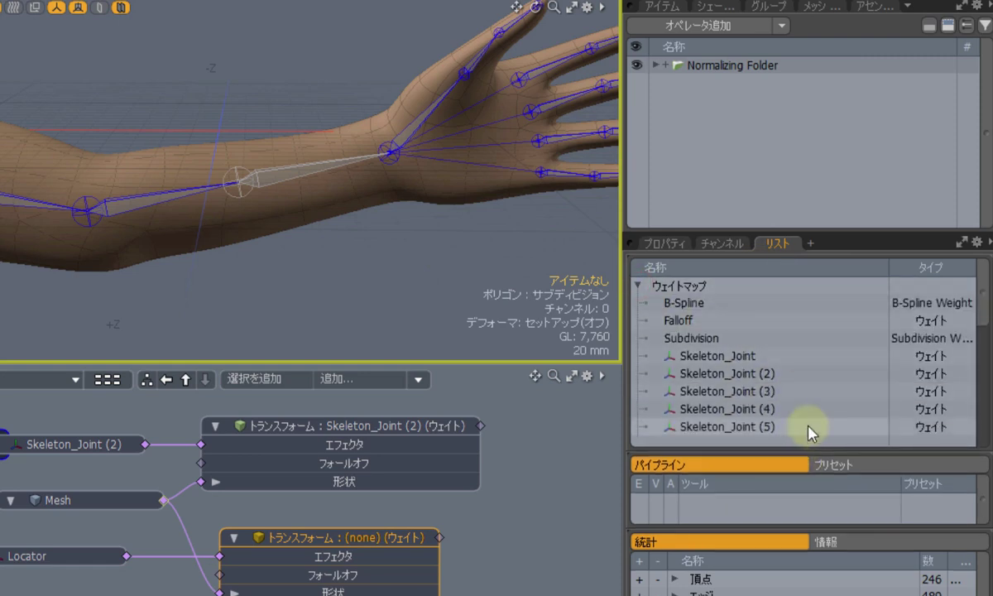
pyautogui.scroll(-6, 809, 428)
pyautogui.click(688, 374)
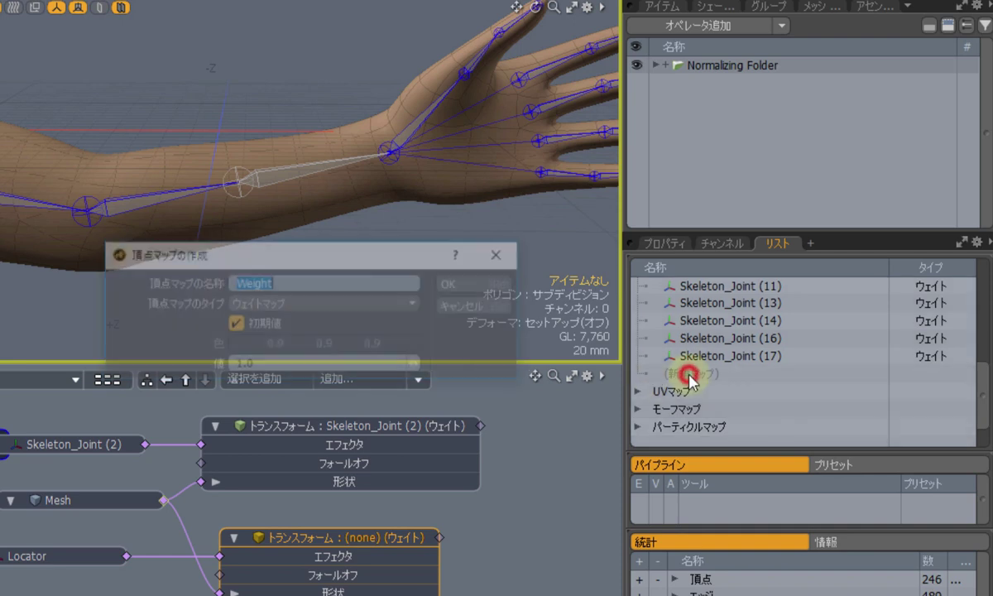
pyautogui.click(263, 361)
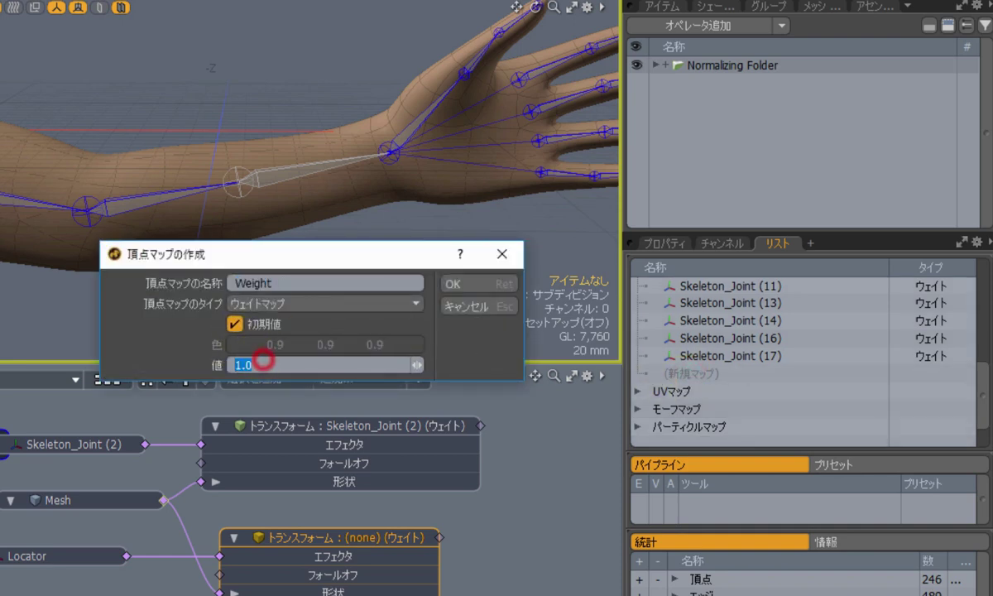
pyautogui.write('0')
pyautogui.press('Return')
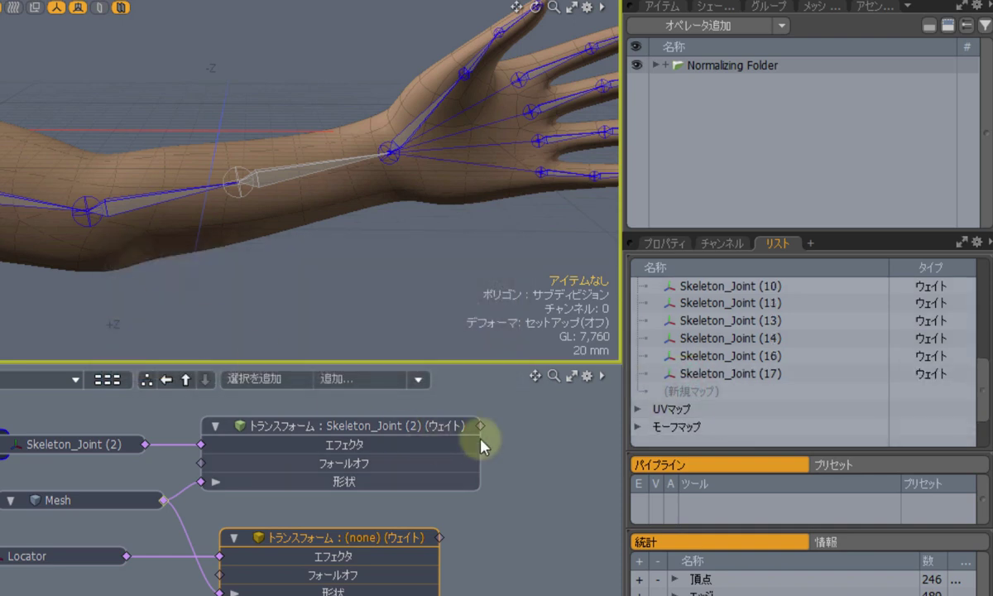
# Copy the elbow joint's weight map Skeleton_Joint (2) and paste its values into the Weight map.
pyautogui.scroll(6, 814, 357)
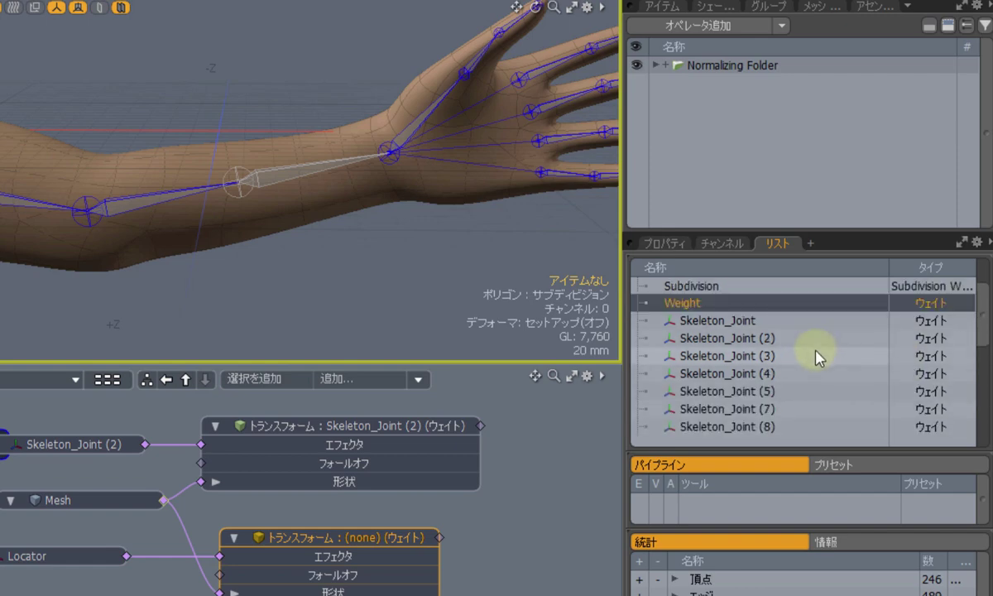
pyautogui.click(151, 207)
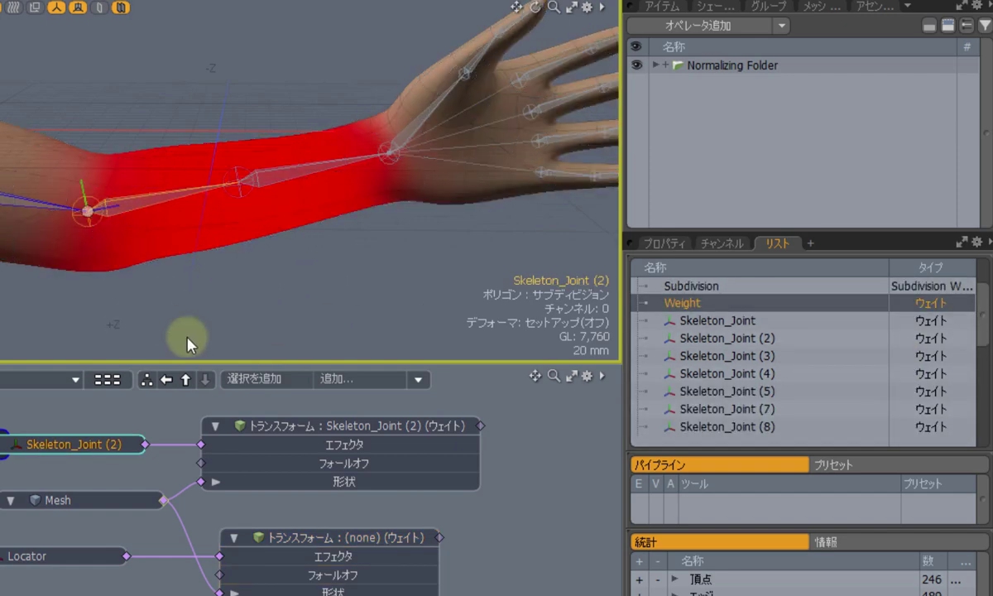
pyautogui.click(123, 444)
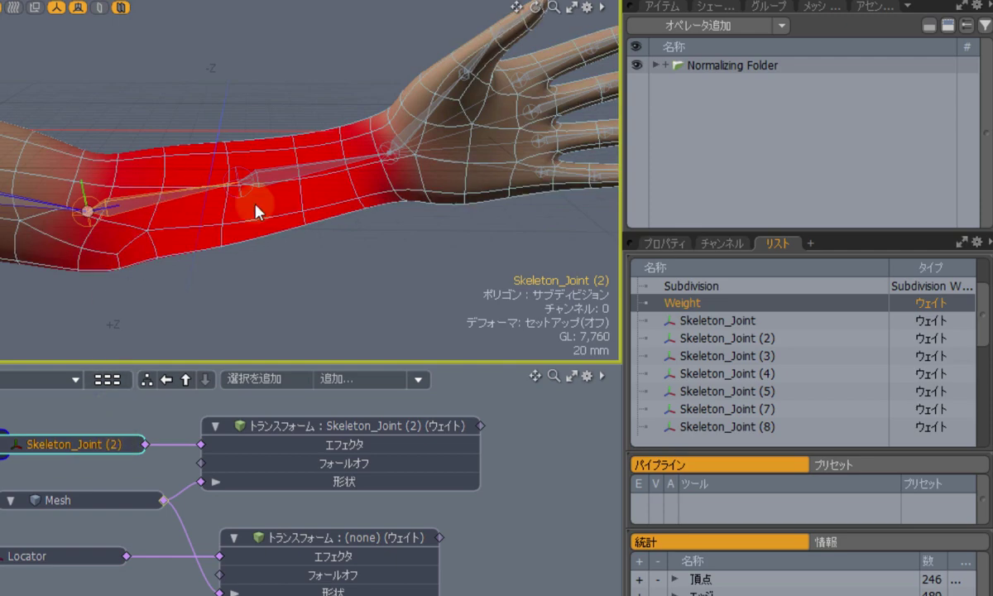
pyautogui.click(732, 336)
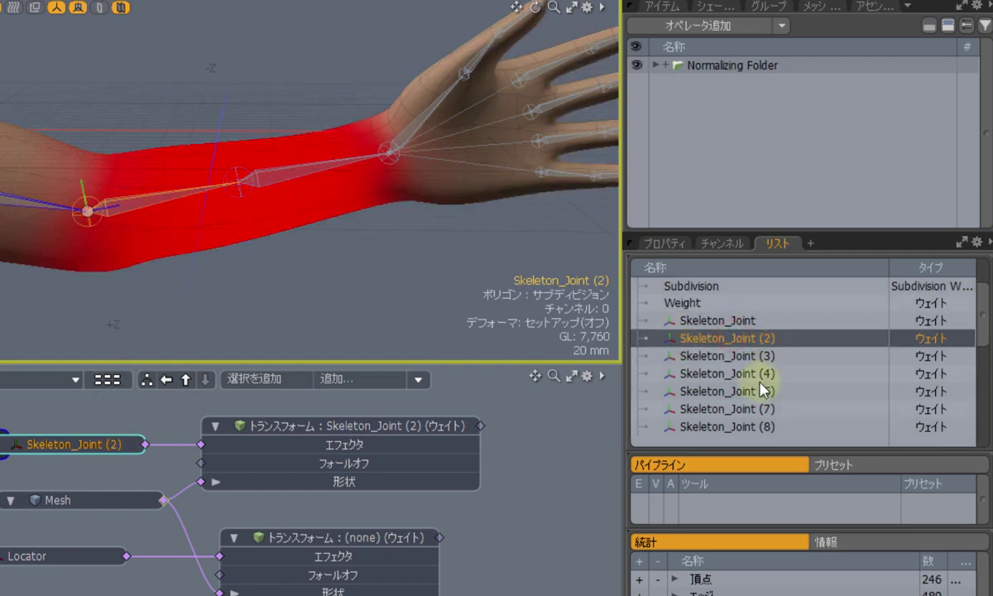
pyautogui.rightClick(761, 342)
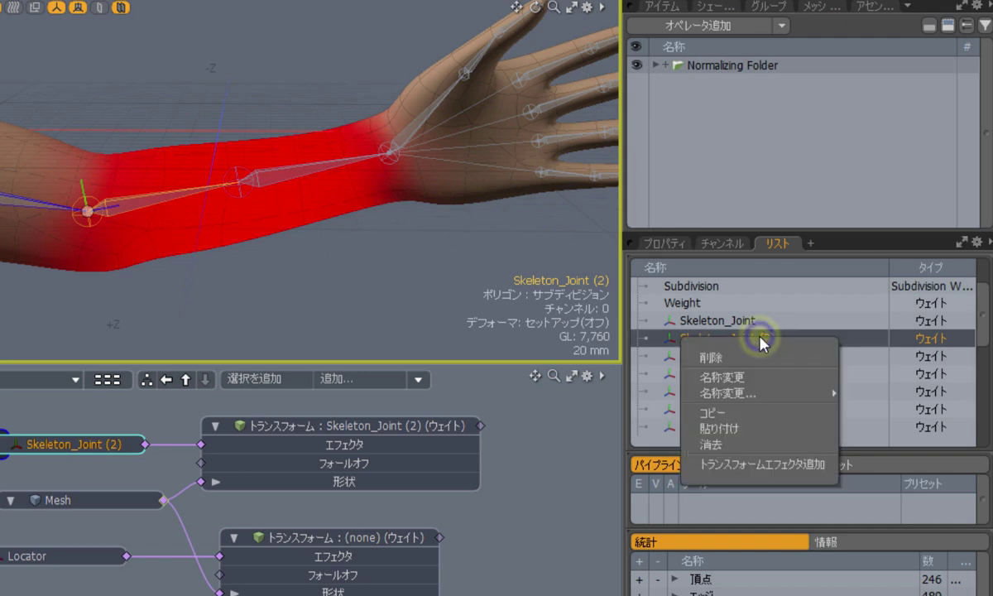
pyautogui.click(728, 411)
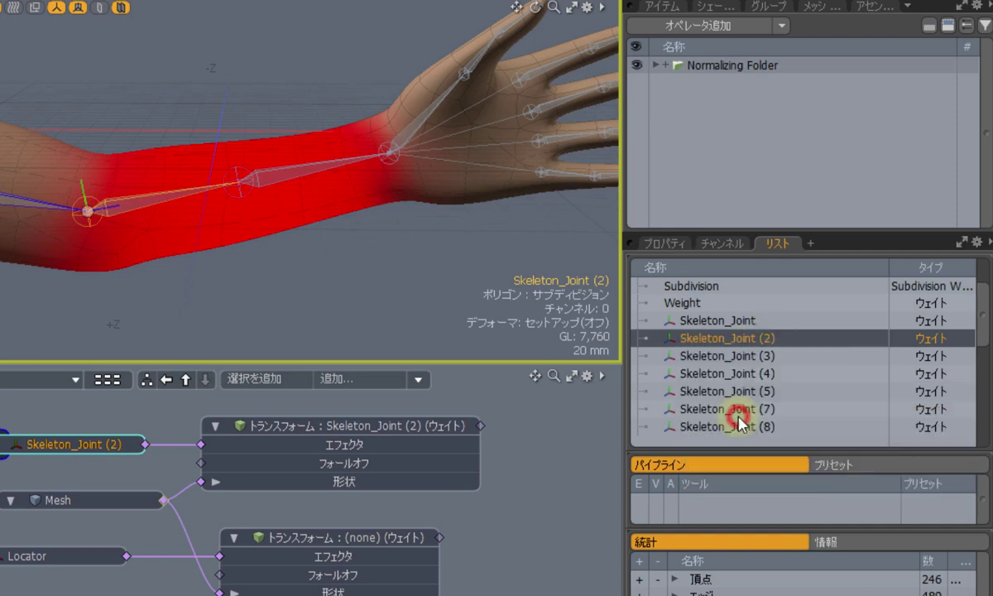
pyautogui.click(709, 303)
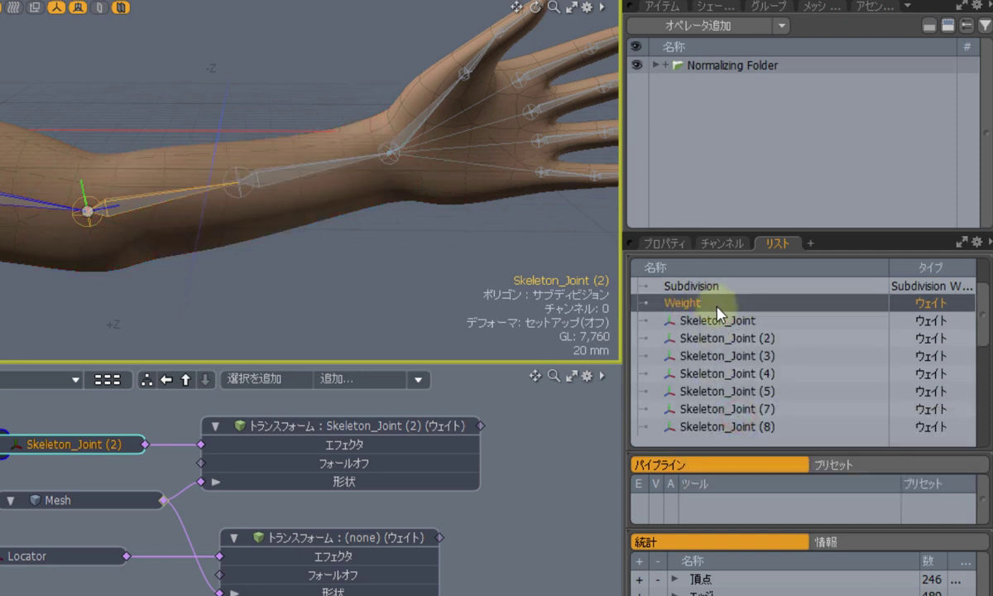
pyautogui.rightClick(712, 308)
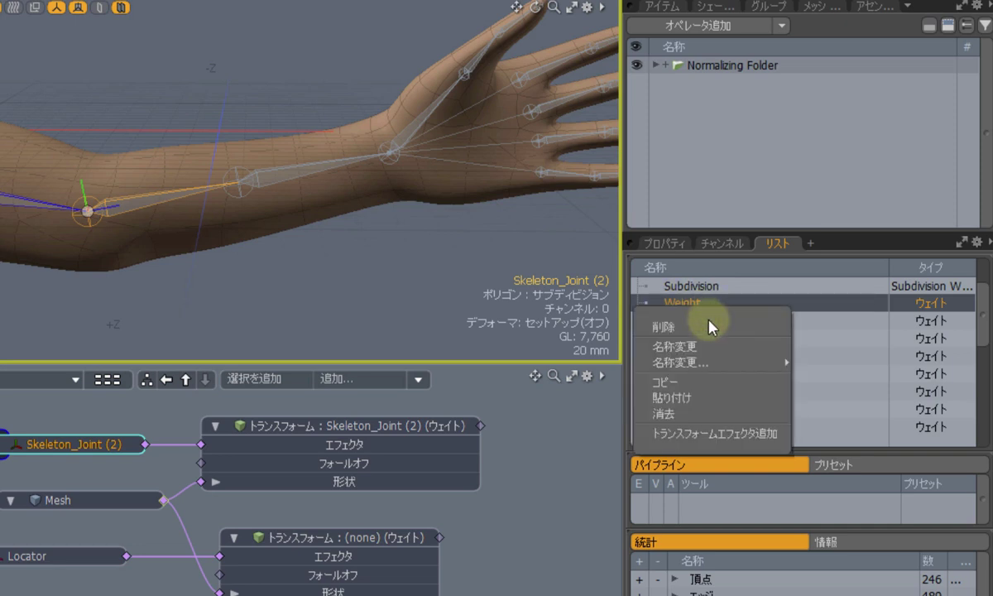
pyautogui.click(700, 397)
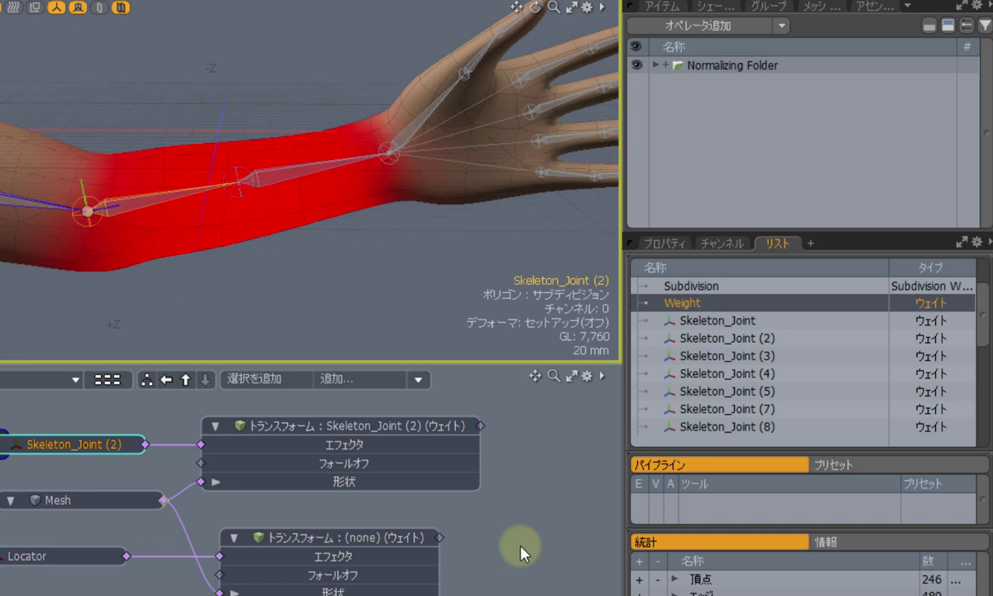
# Assign the Weight map to the transform influence driven by the Locator.
pyautogui.click(401, 539)
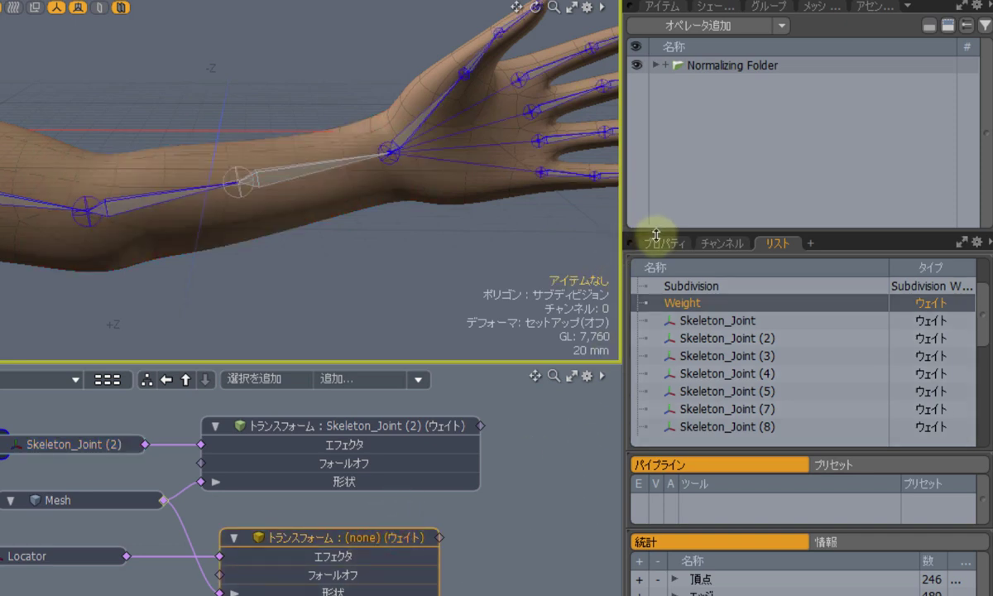
pyautogui.click(656, 242)
pyautogui.click(792, 394)
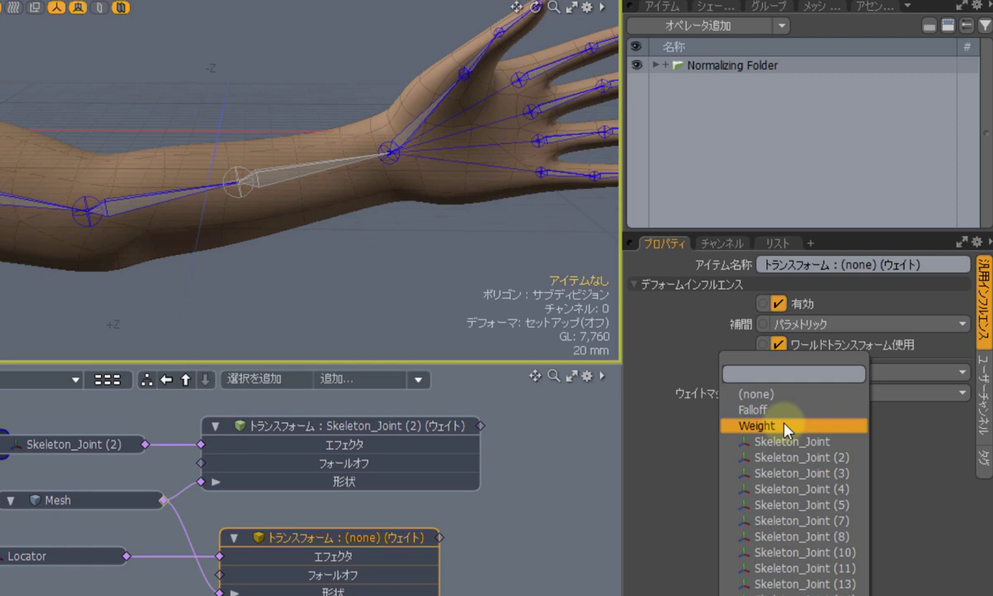
pyautogui.click(784, 426)
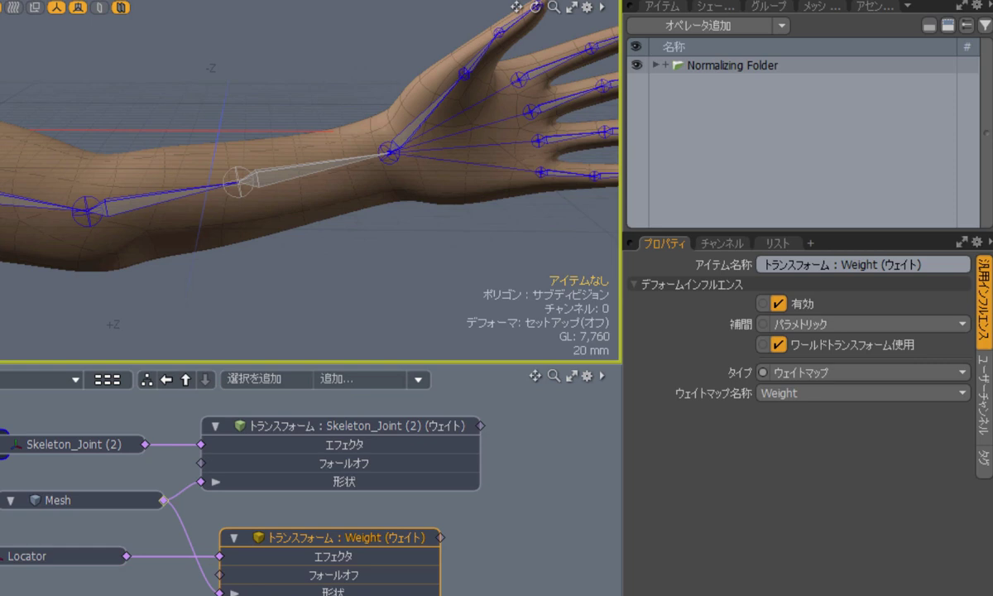
# Leave setup mode, try rotating the Locator to test how it bends the forearm, and undo the rotation.
pyautogui.click(3, 3)
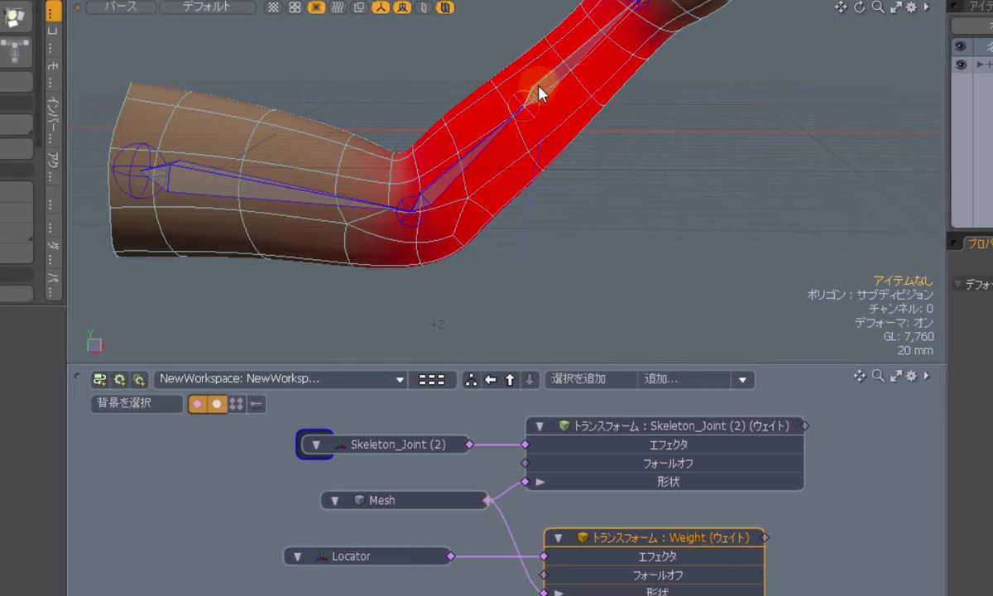
pyautogui.click(534, 88)
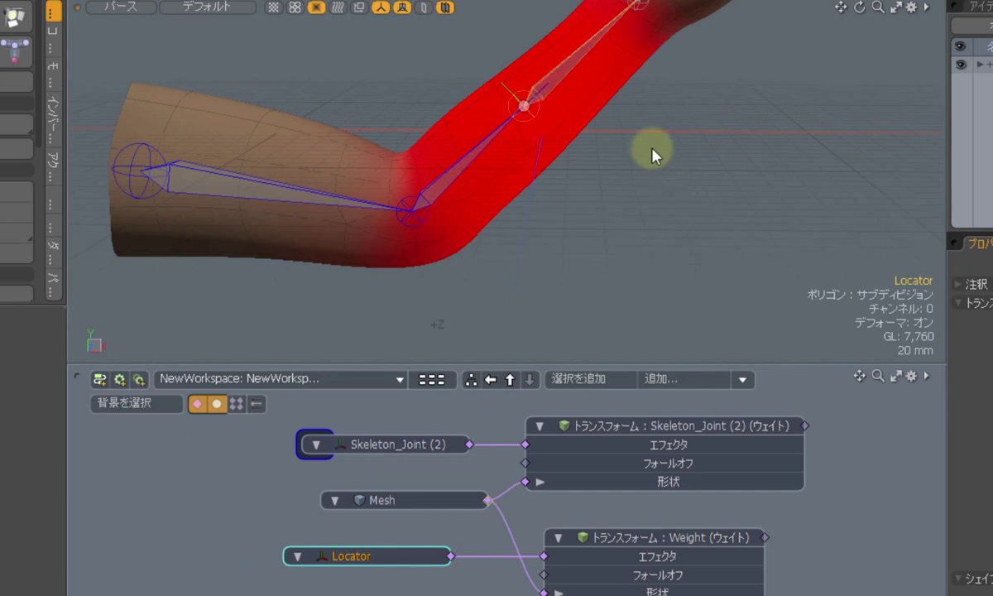
pyautogui.keyDown('alt'); pyautogui.keyDown('shift'); pyautogui.moveTo(647, 137); pyautogui.dragTo(667, 206); pyautogui.keyUp('shift'); pyautogui.keyUp('alt')
pyautogui.press('y')
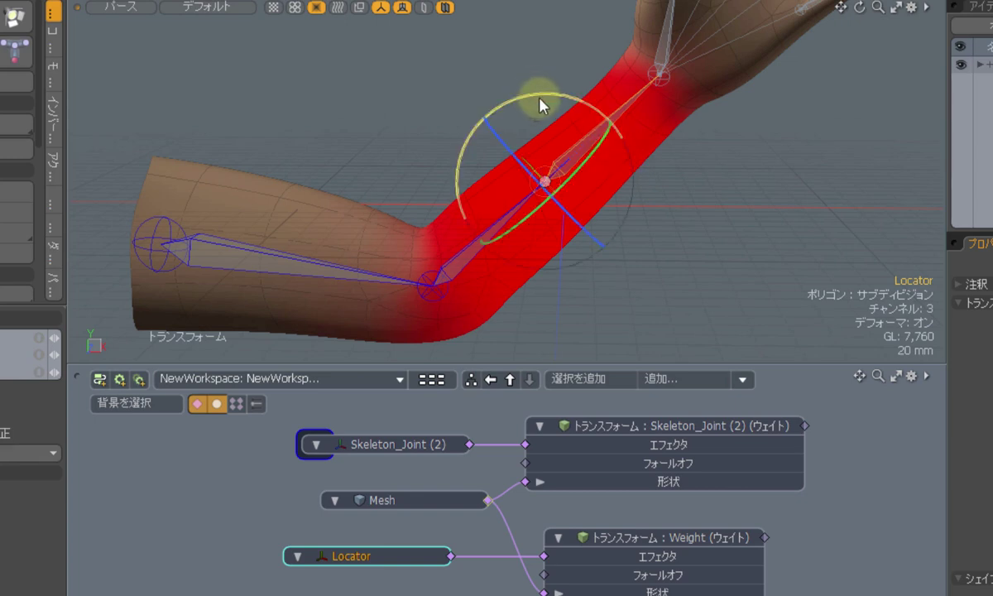
pyautogui.moveTo(541, 101); pyautogui.dragTo(558, 156)
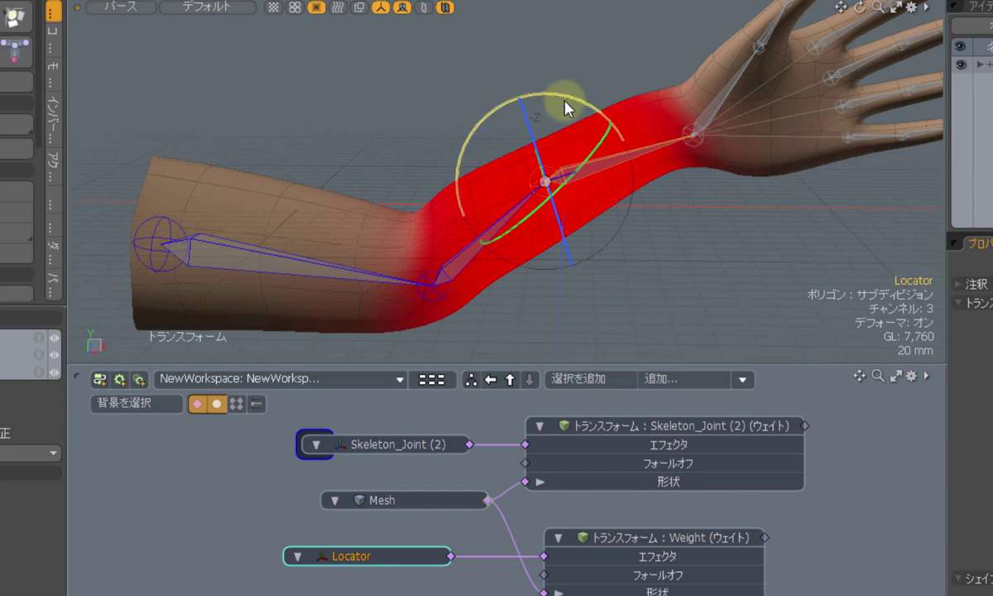
pyautogui.hotkey('ctrl', 'z')
pyautogui.hotkey('ctrl', 'z')
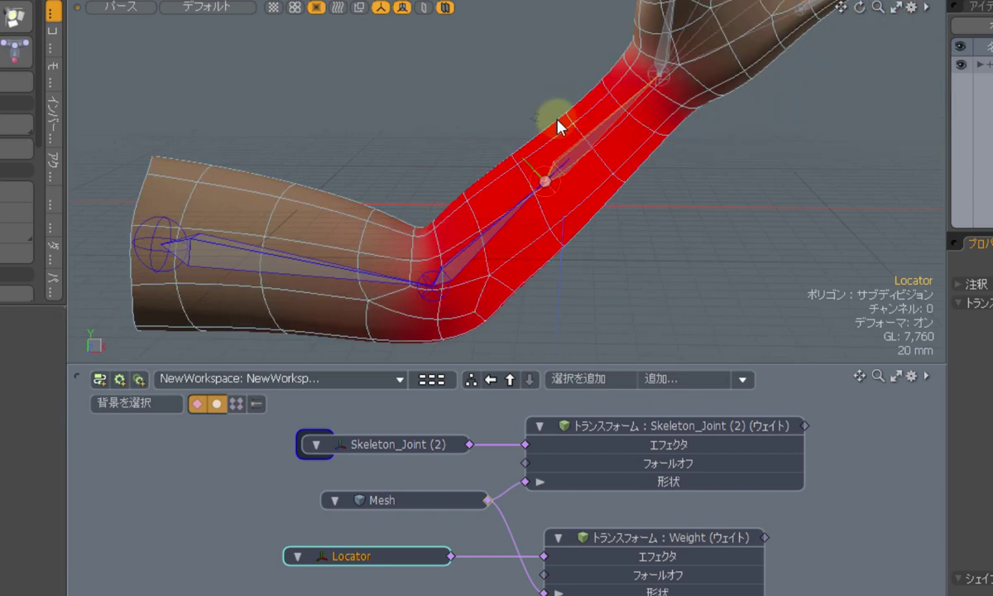
# Return to setup mode, select a polygon loop around the wrist-side forearm with the Locator active, and grow the selection from the Locator to the wrist.
pyautogui.click(608, 341)
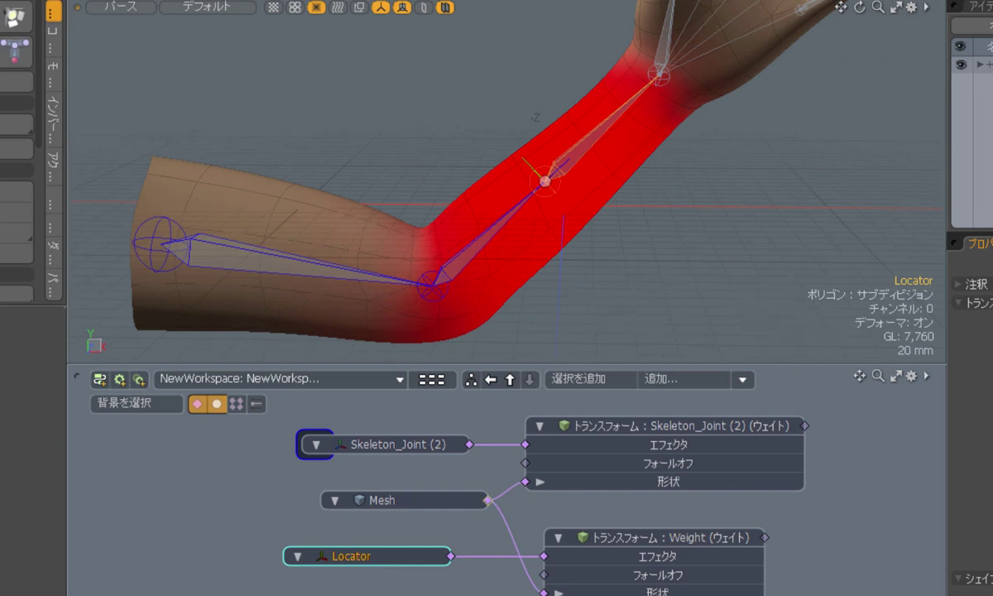
pyautogui.click(698, 171)
pyautogui.click(222, 3)
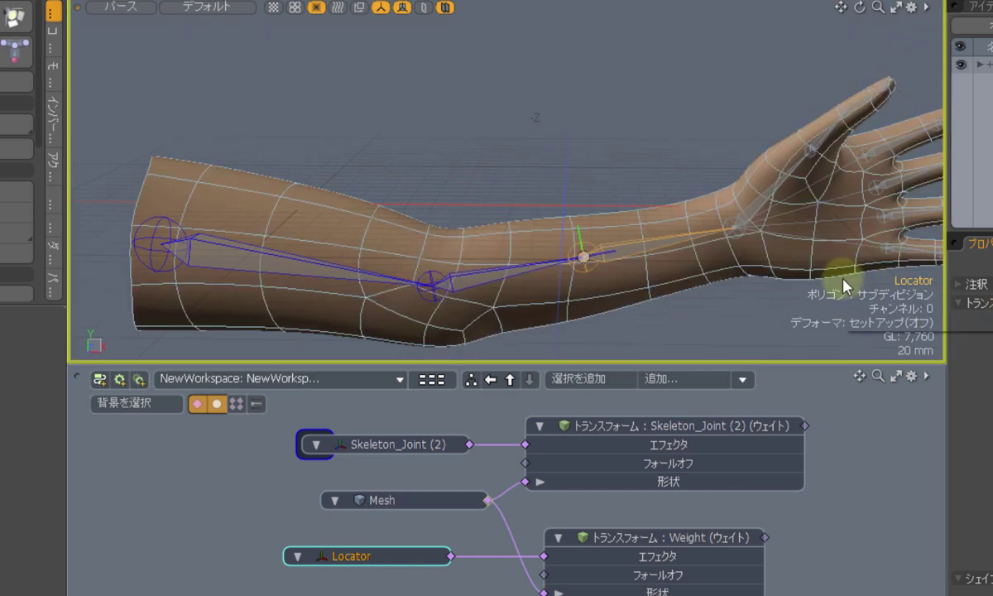
pyautogui.click(648, 247)
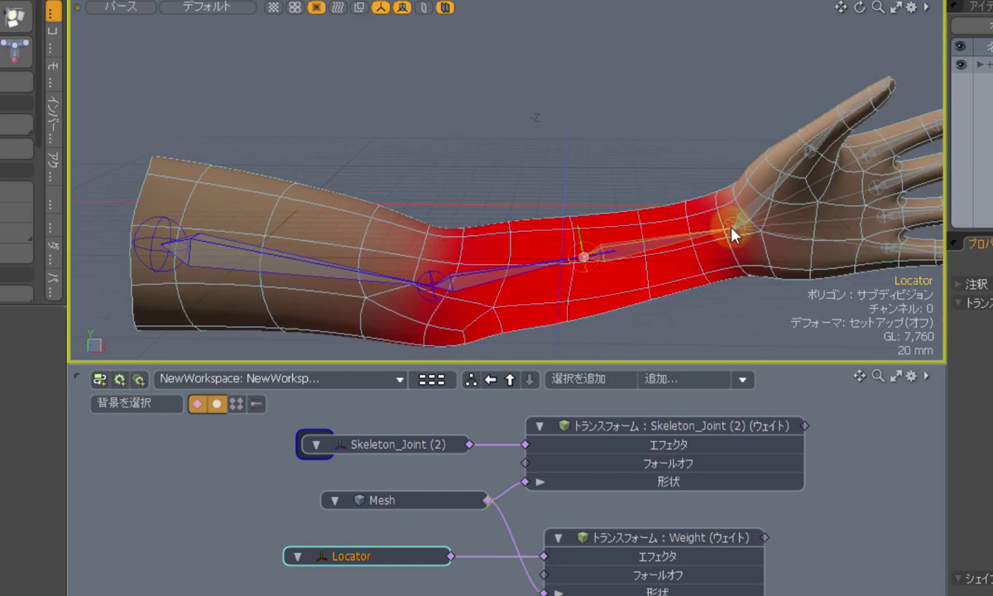
pyautogui.press('3')
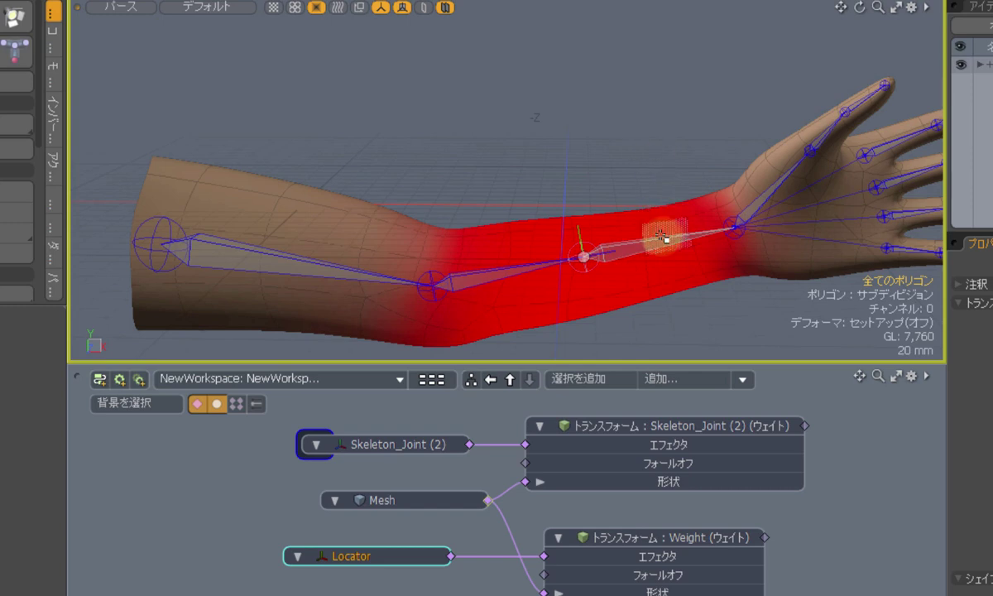
pyautogui.moveTo(665, 238); pyautogui.dragTo(669, 256)
pyautogui.press('l')
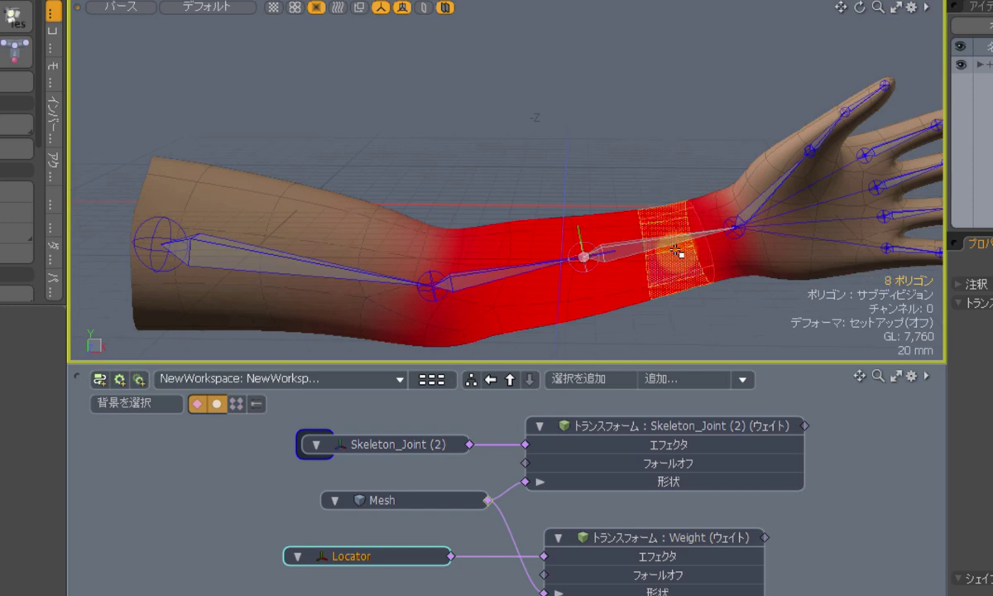
pyautogui.hotkey('shift', 'Up')
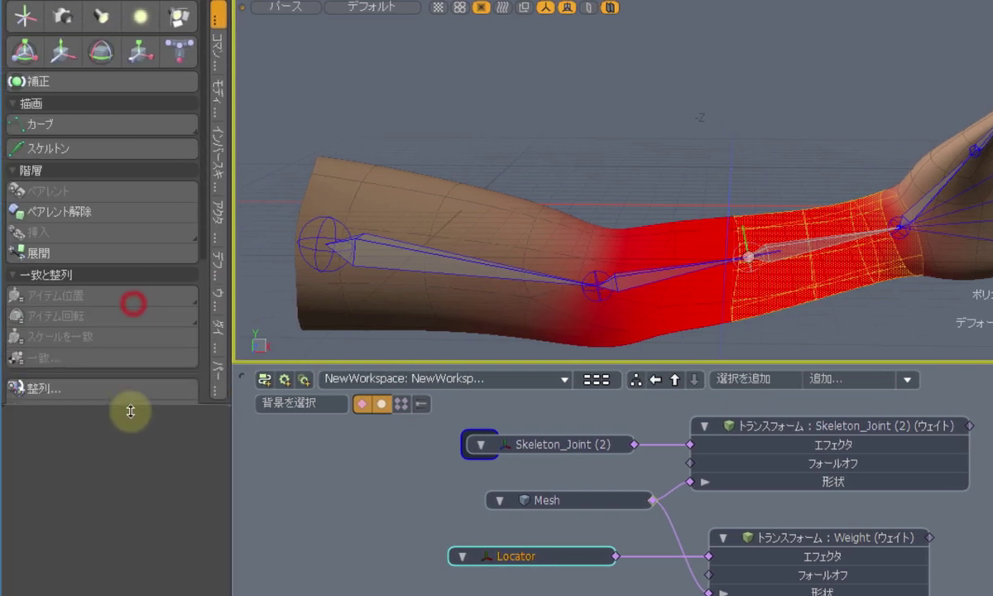
# Isolate the Locator's weight to the selected forearm polygons with the weight tool ウェイトを分離.
pyautogui.moveTo(130, 411); pyautogui.dragTo(134, 483)
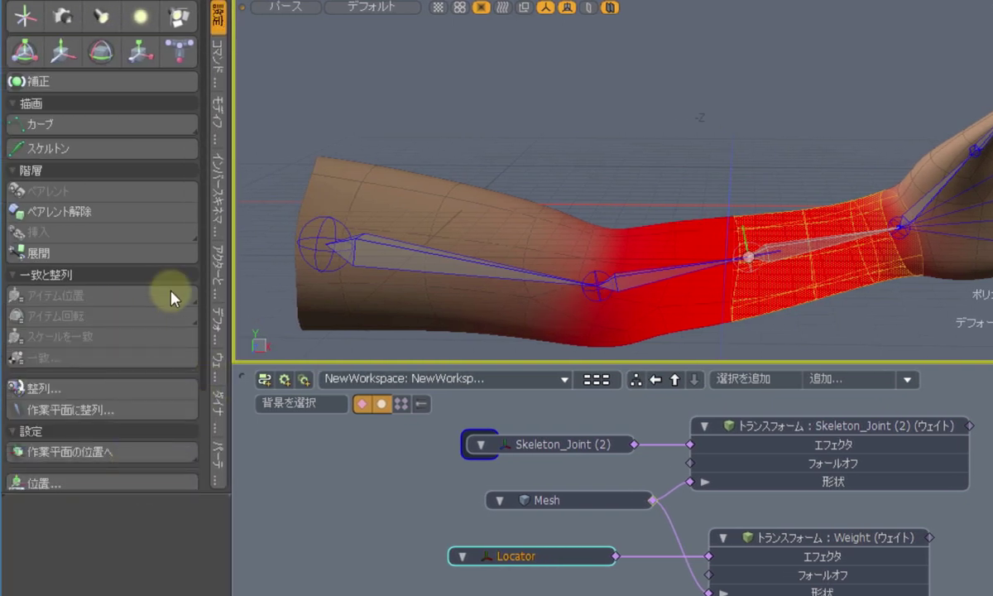
pyautogui.click(213, 368)
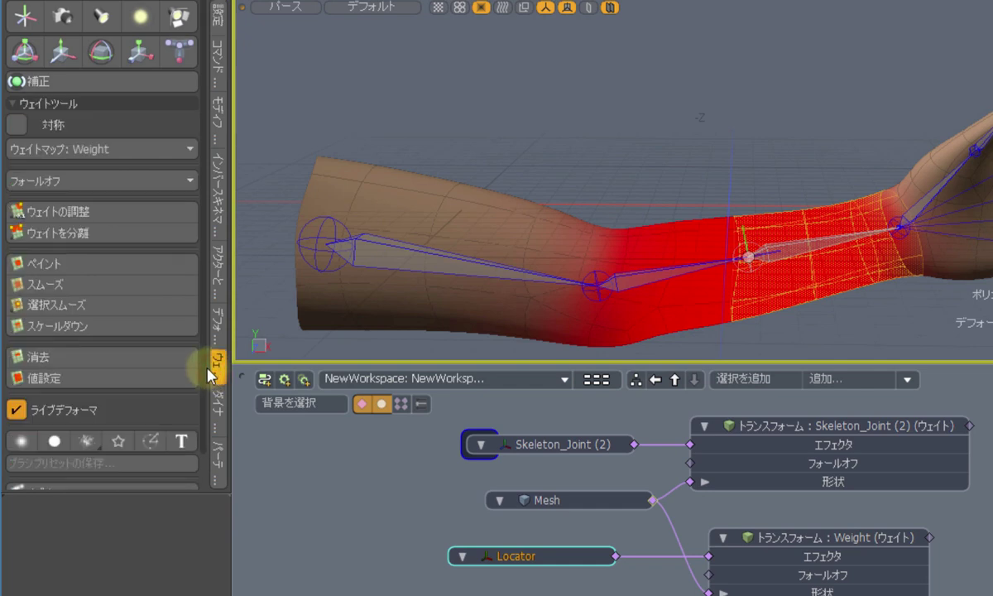
pyautogui.click(122, 234)
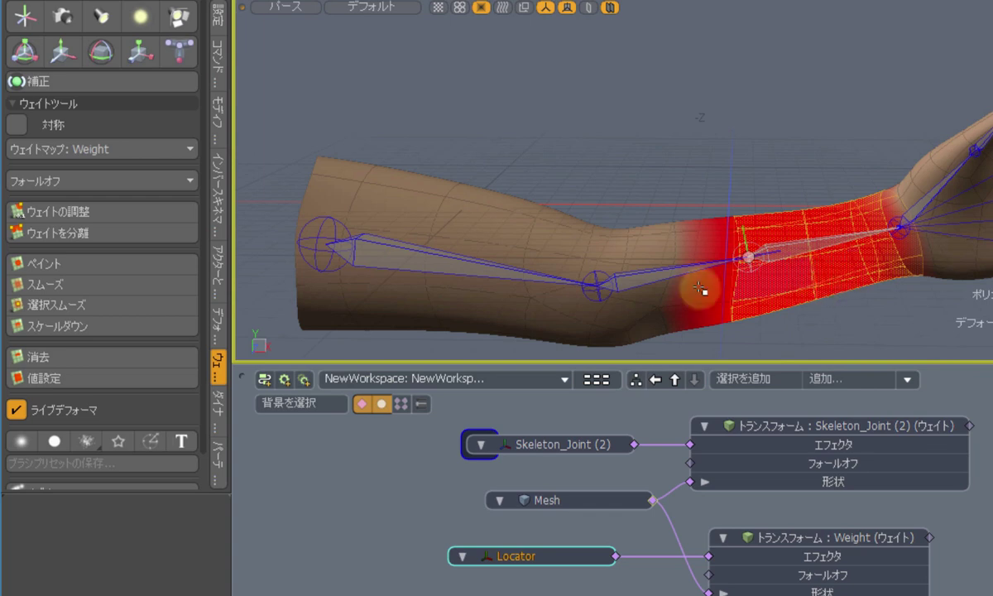
# With Skeleton_Joint (2) active, select the polygon loop beside the elbow, grow it past the elbow and Locator, and isolate the joint's weight there.
pyautogui.click(643, 279)
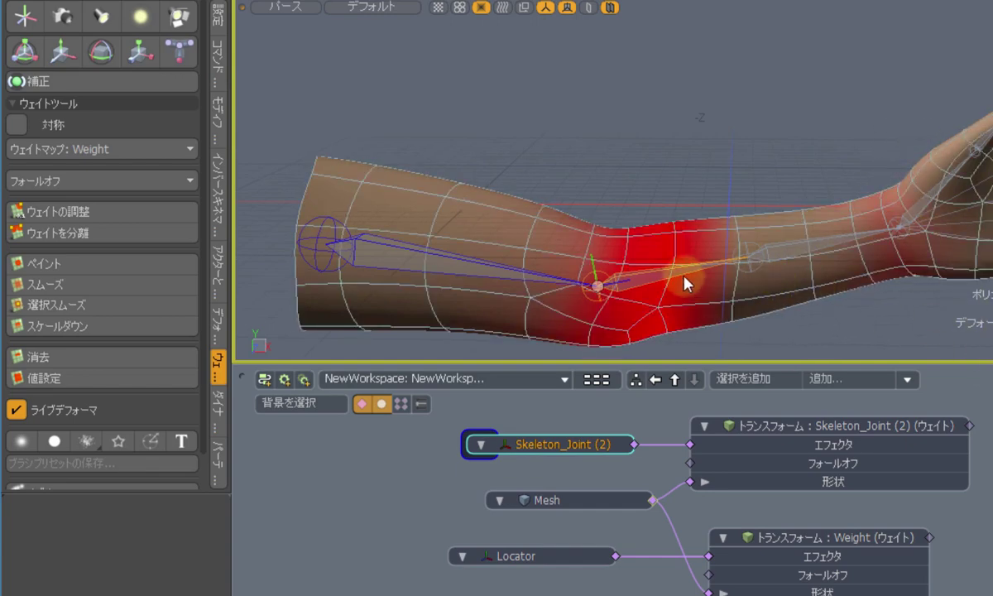
pyautogui.press('3')
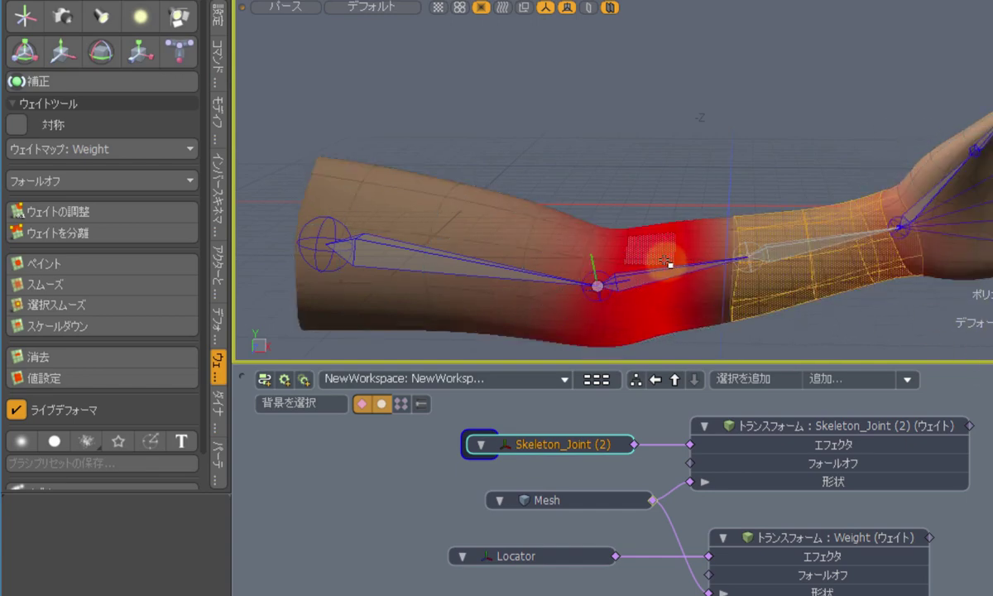
pyautogui.moveTo(668, 262); pyautogui.dragTo(656, 278)
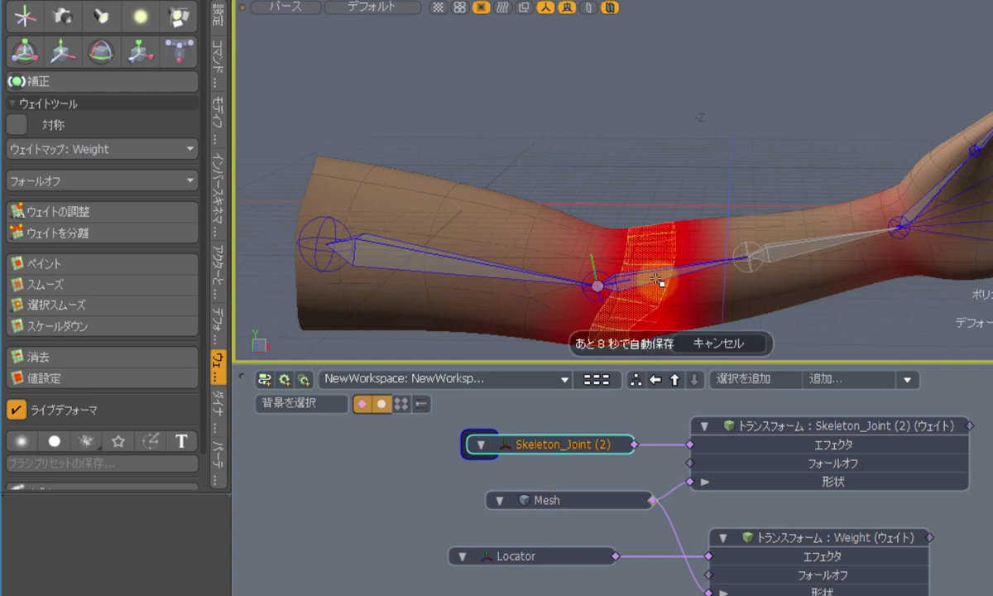
pyautogui.hotkey('shift', 'Up')
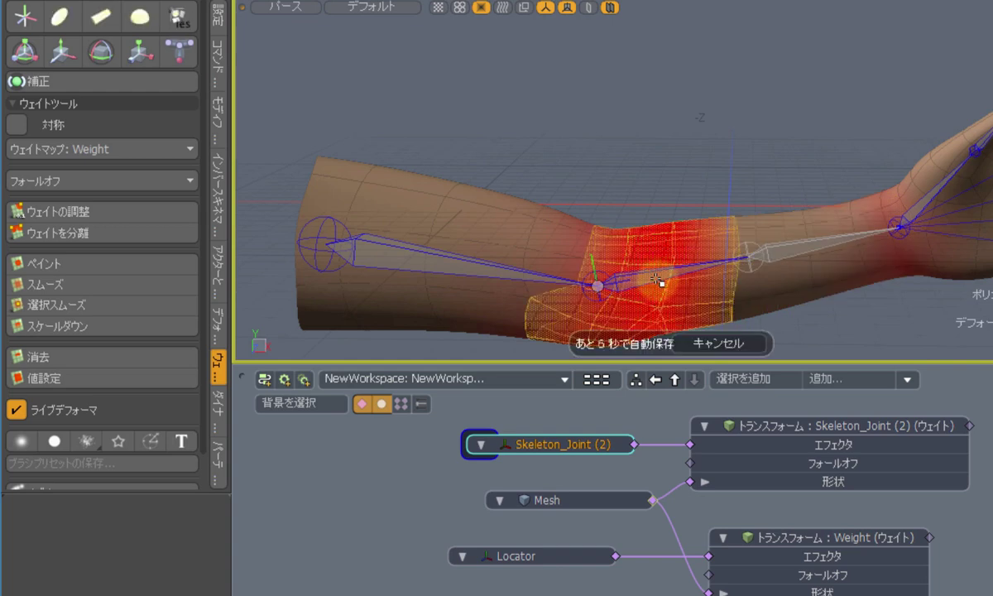
pyautogui.hotkey('shift', 'Up')
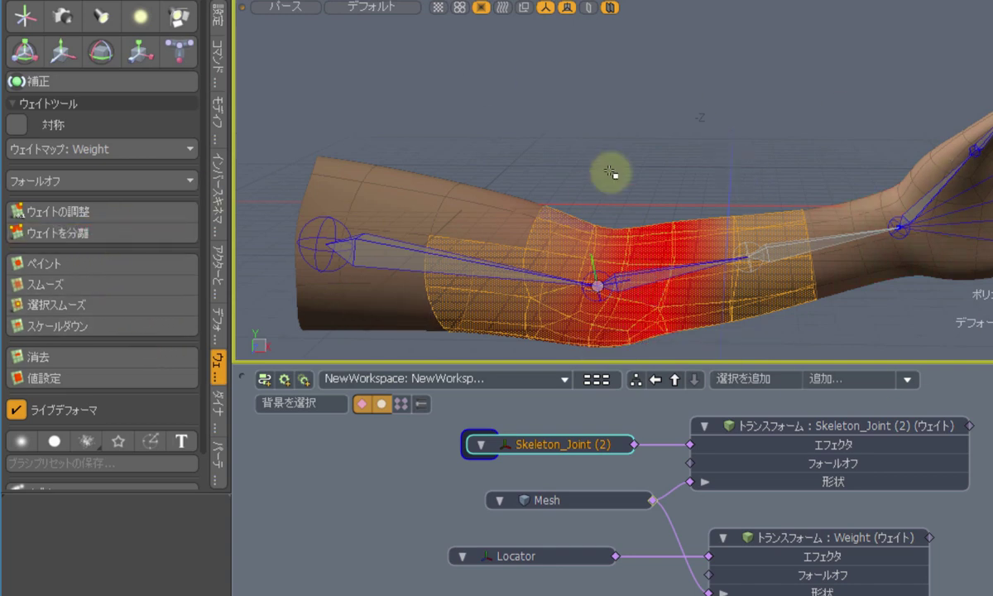
# Test the isolated weights outside setup mode by rotating the Locator about X to about -9° and -7.5°, undoing each rotation.
pyautogui.click(796, 121)
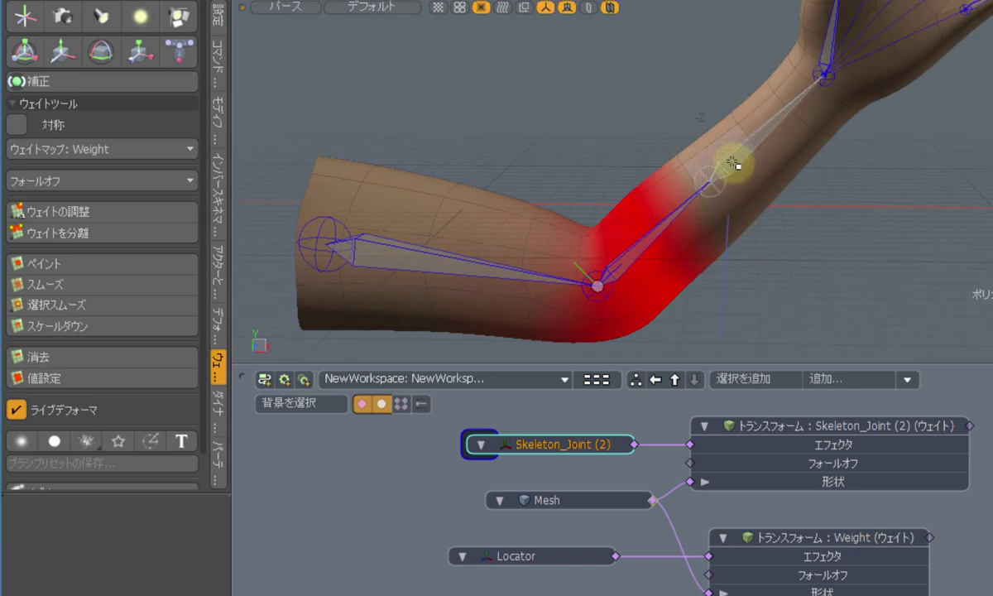
pyautogui.click(730, 158)
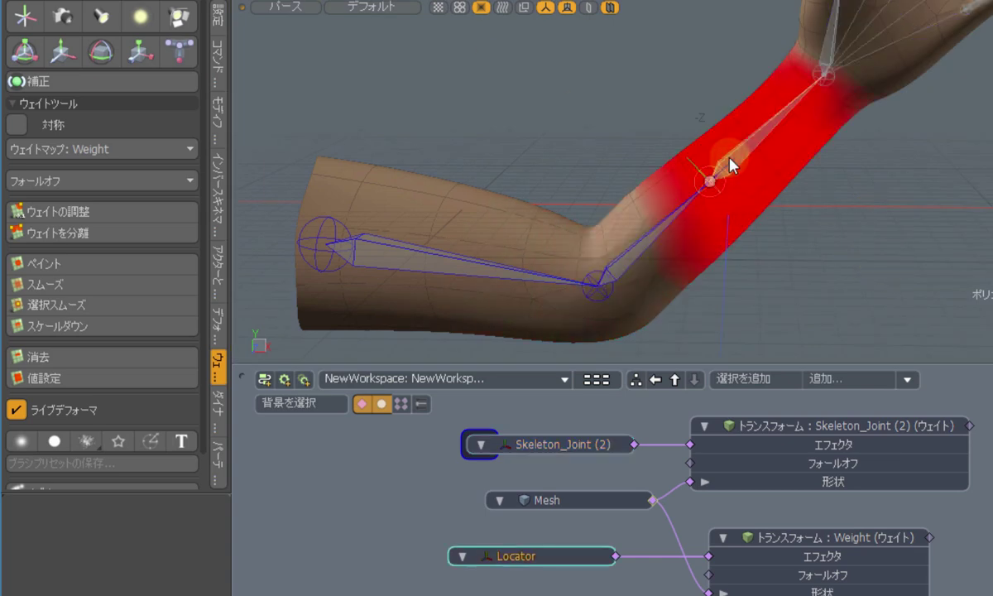
pyautogui.press('e')
pyautogui.moveTo(705, 103); pyautogui.dragTo(705, 94)
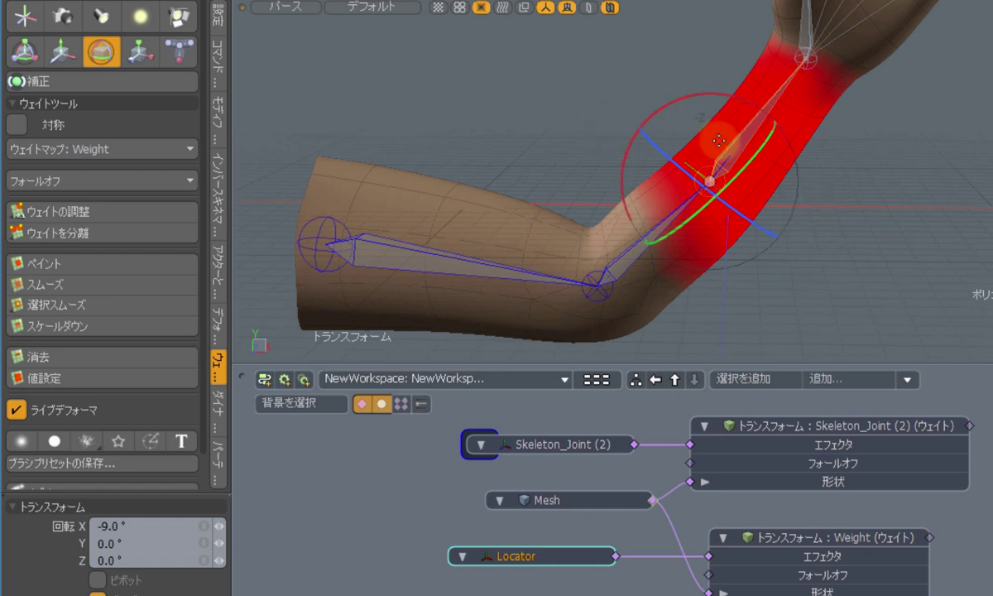
pyautogui.hotkey('ctrl', 'z')
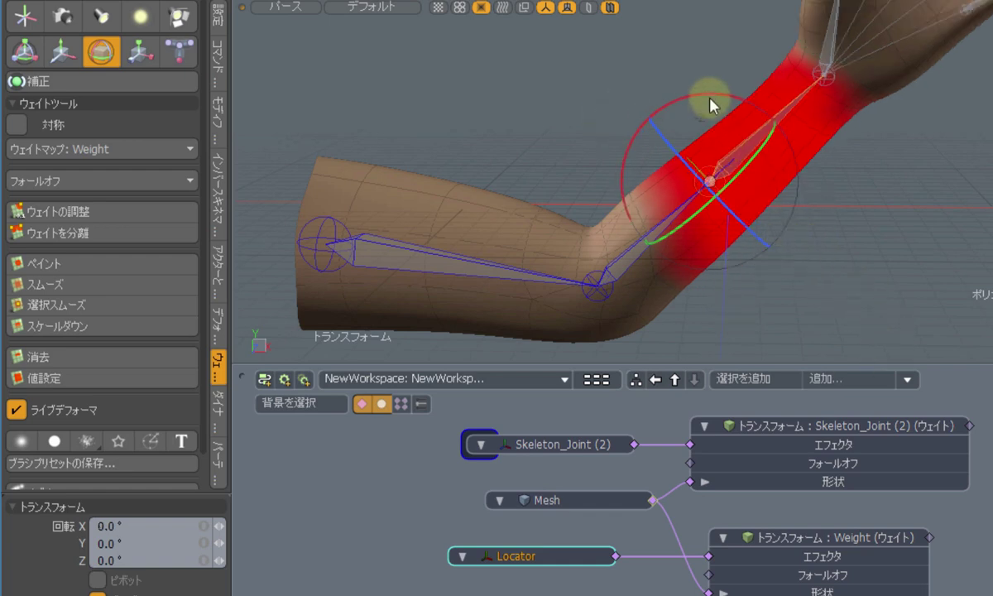
pyautogui.moveTo(709, 91); pyautogui.dragTo(707, 95)
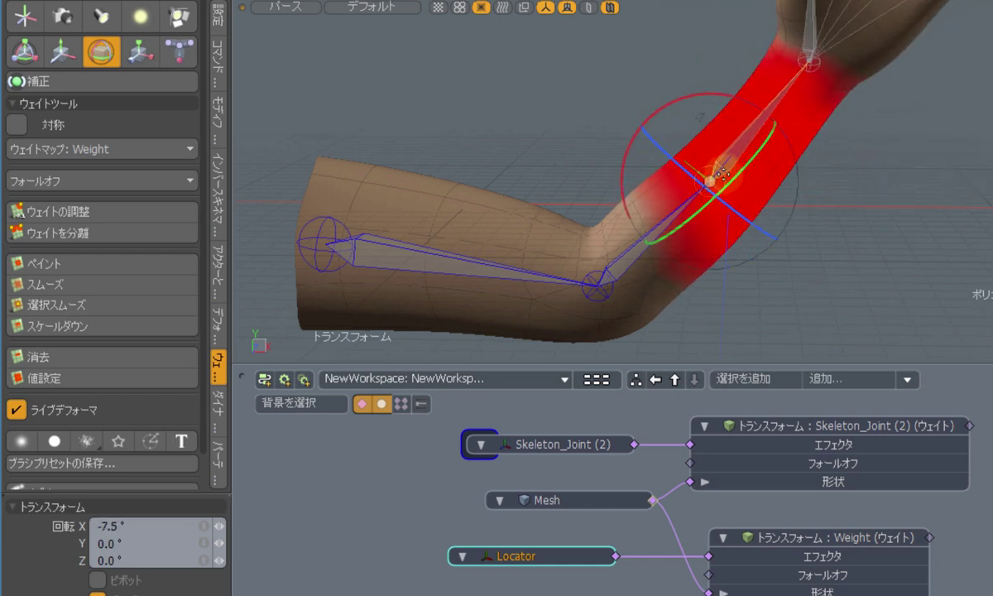
pyautogui.hotkey('ctrl', 'z')
pyautogui.press('Escape')
pyautogui.press('Escape')
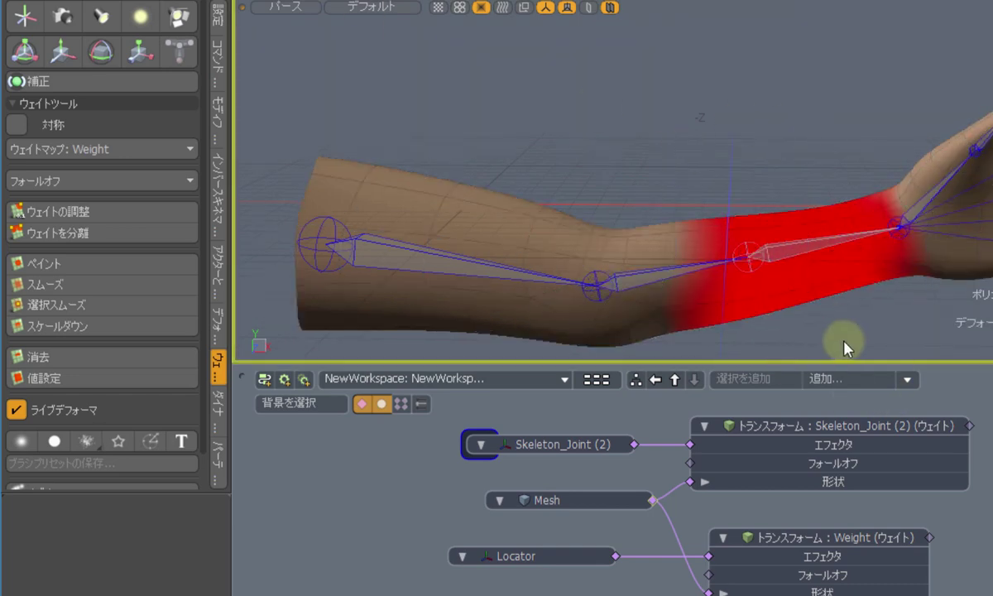
# Select the two polygon loops around the Locator's joint and smooth their weights with 選択スムーズ.
pyautogui.click(701, 272)
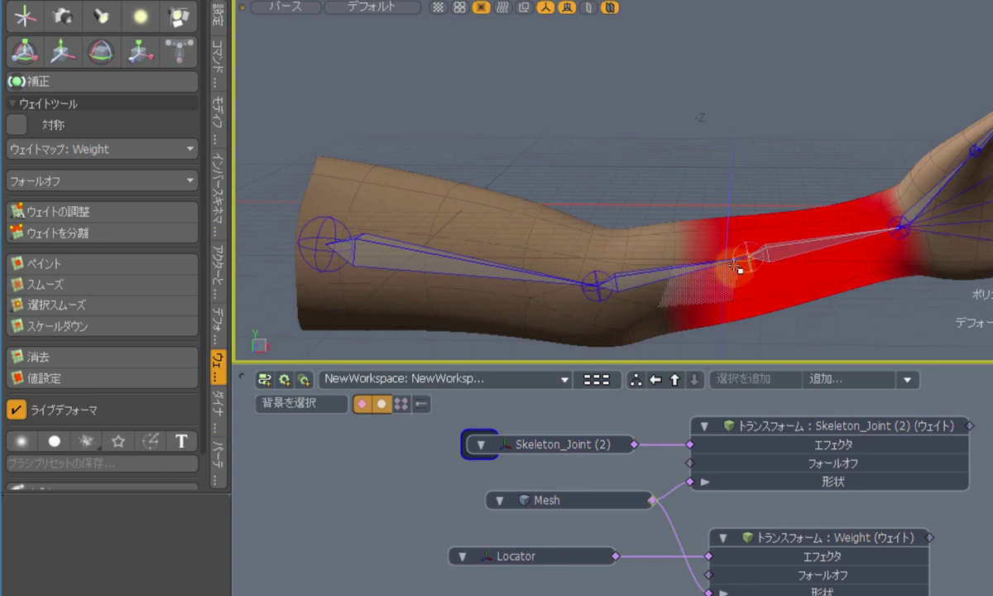
pyautogui.moveTo(733, 265)
pyautogui.mouseDown()
pyautogui.moveTo(727, 254)
pyautogui.moveTo(738, 251)
pyautogui.moveTo(743, 273)
pyautogui.moveTo(780, 282)
pyautogui.mouseUp()
pyautogui.press('l')
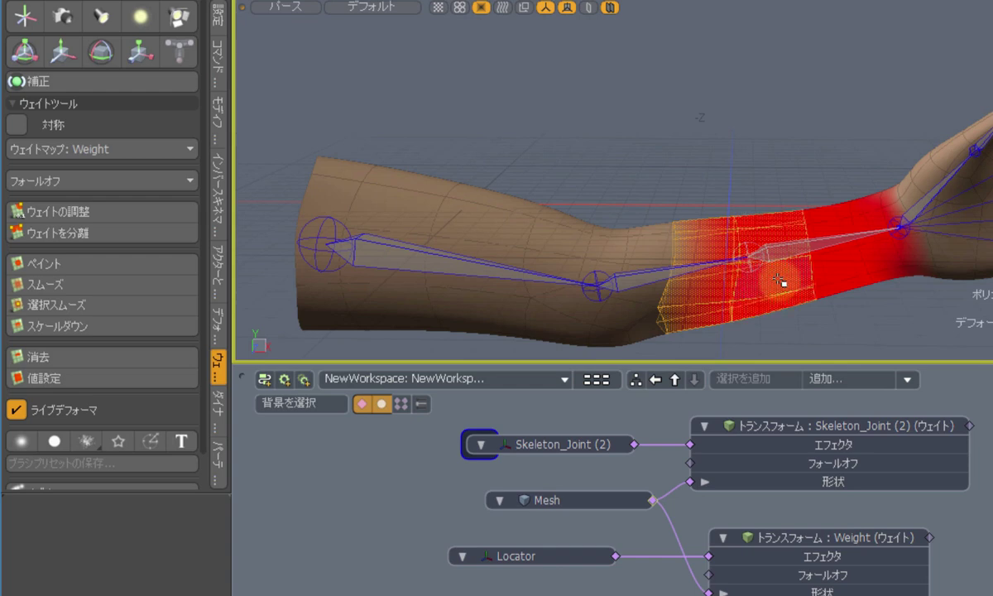
pyautogui.click(66, 285)
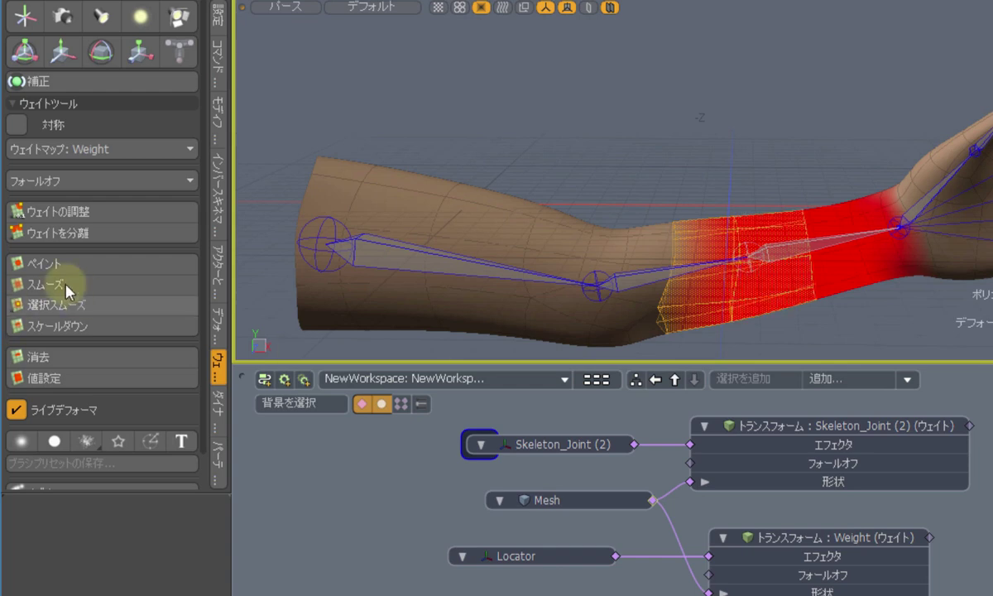
pyautogui.click(126, 312)
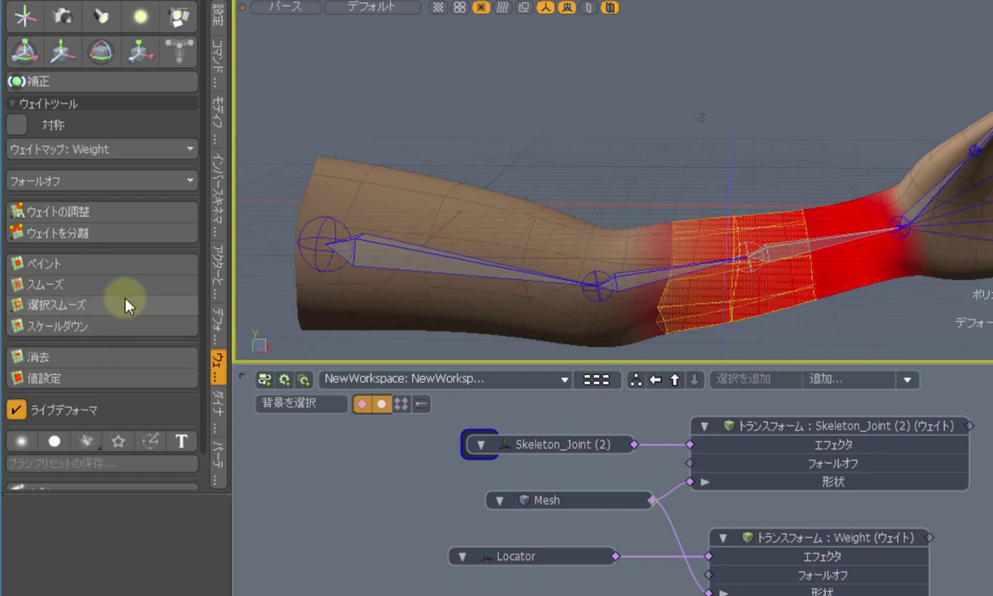
# Test the smoothed weights outside setup mode by rotating the Locator about X to about 15°, and undo the rotation.
pyautogui.click(671, 150)
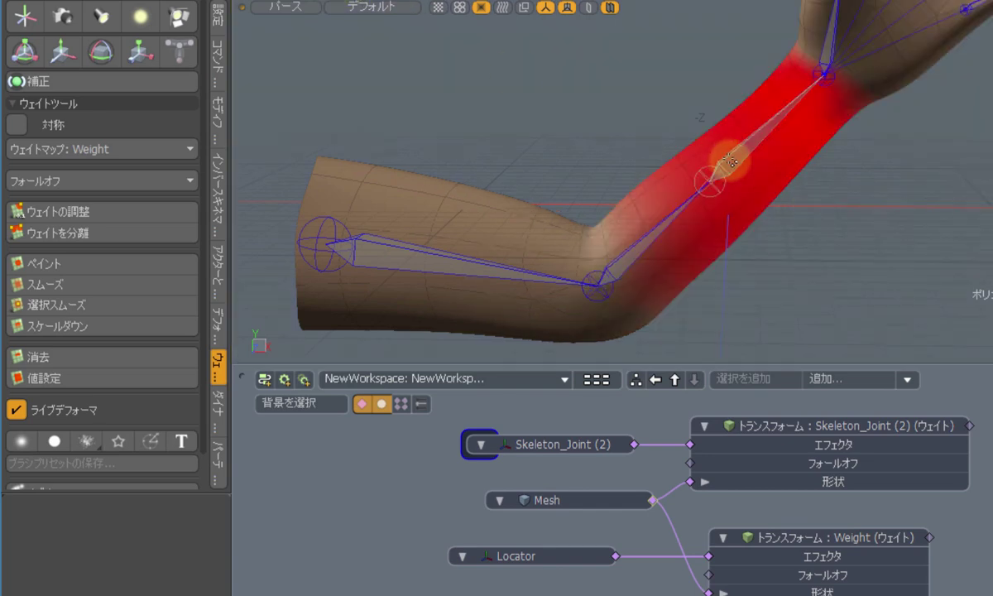
pyautogui.click(728, 161)
pyautogui.press('e')
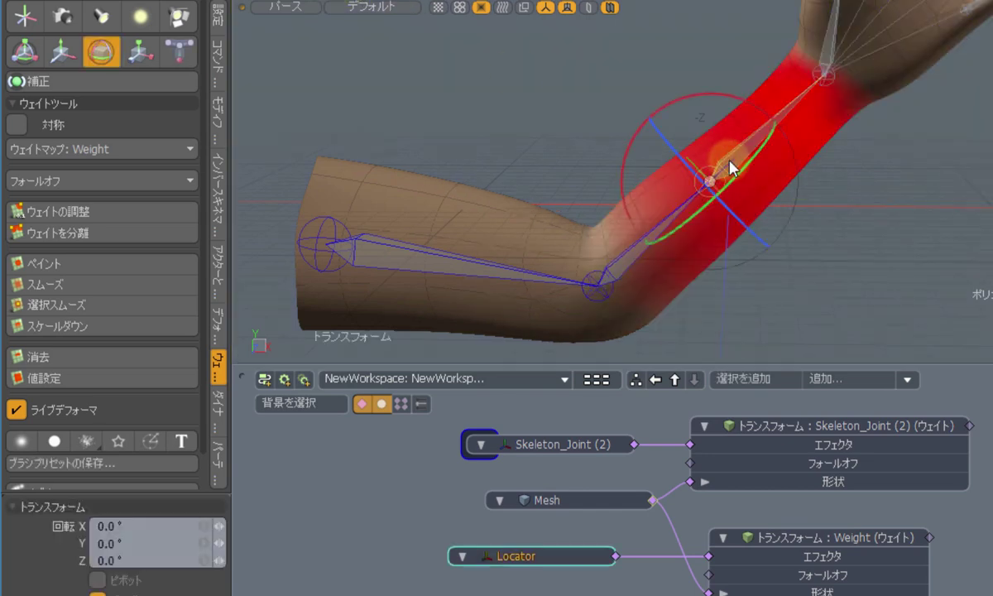
pyautogui.moveTo(685, 98)
pyautogui.mouseDown()
pyautogui.moveTo(684, 90)
pyautogui.moveTo(688, 99)
pyautogui.mouseUp()
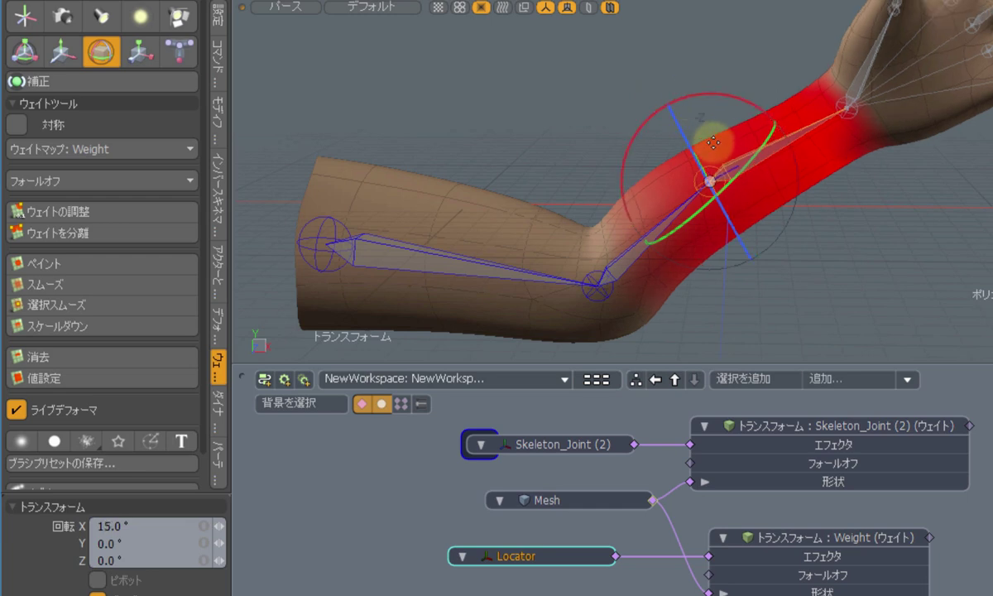
pyautogui.hotkey('ctrl', 'z')
pyautogui.hotkey('ctrl', 'z')
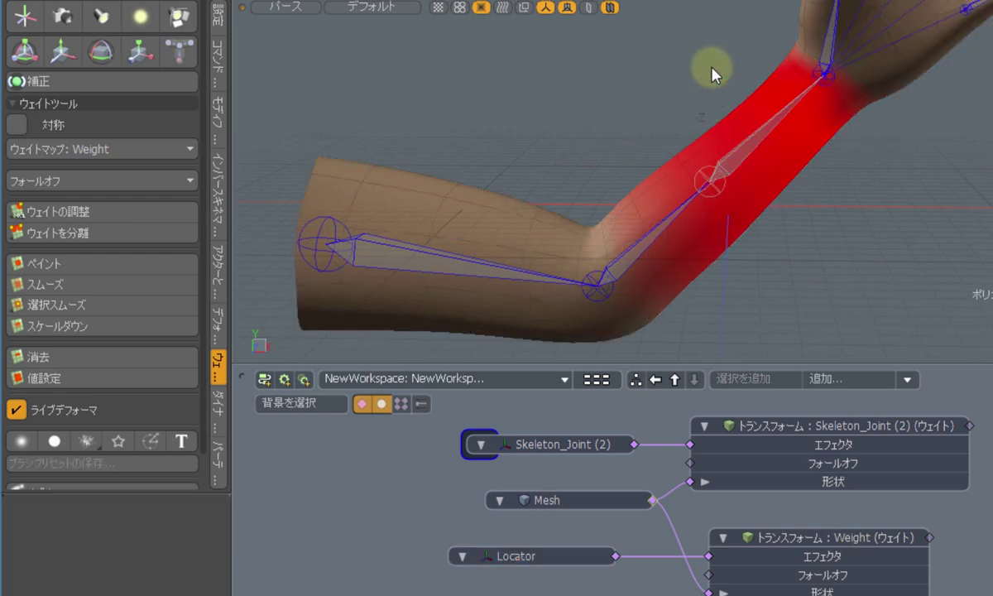